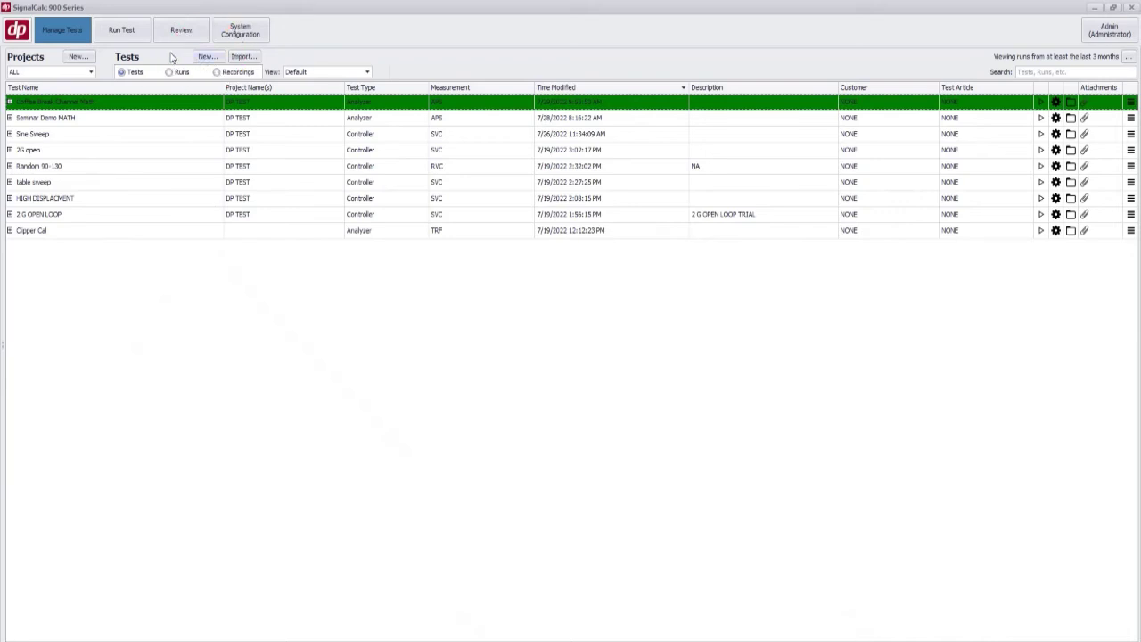
Edit the setup of the Coffee Break Channel Math test, show its math channels and start adding a simple-operator math channel.
right_click(57, 105)
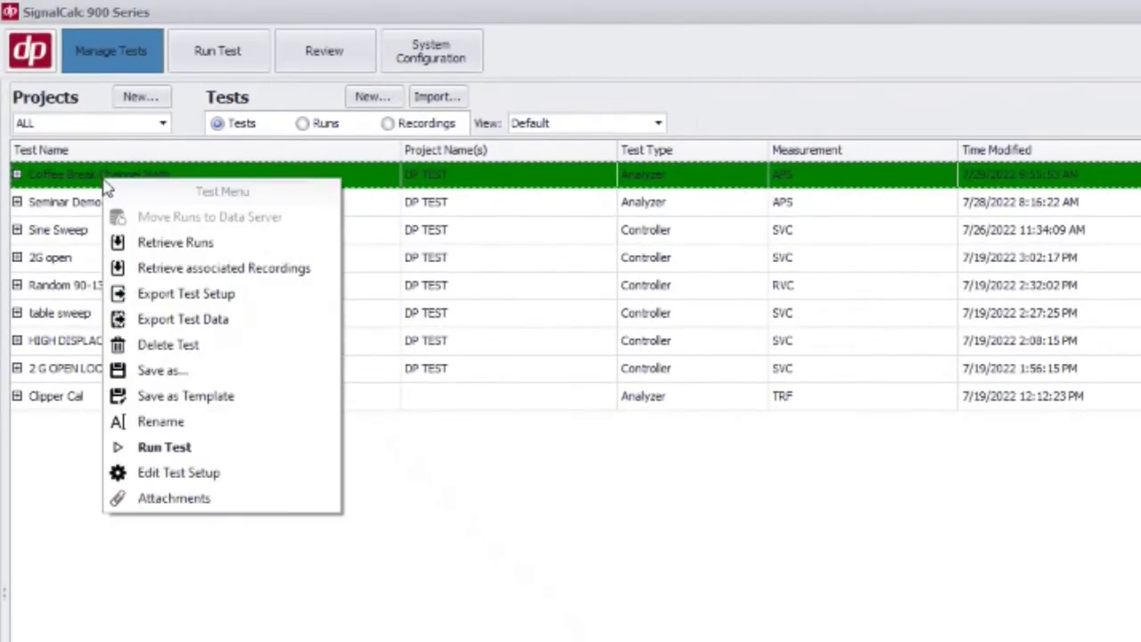
click(198, 479)
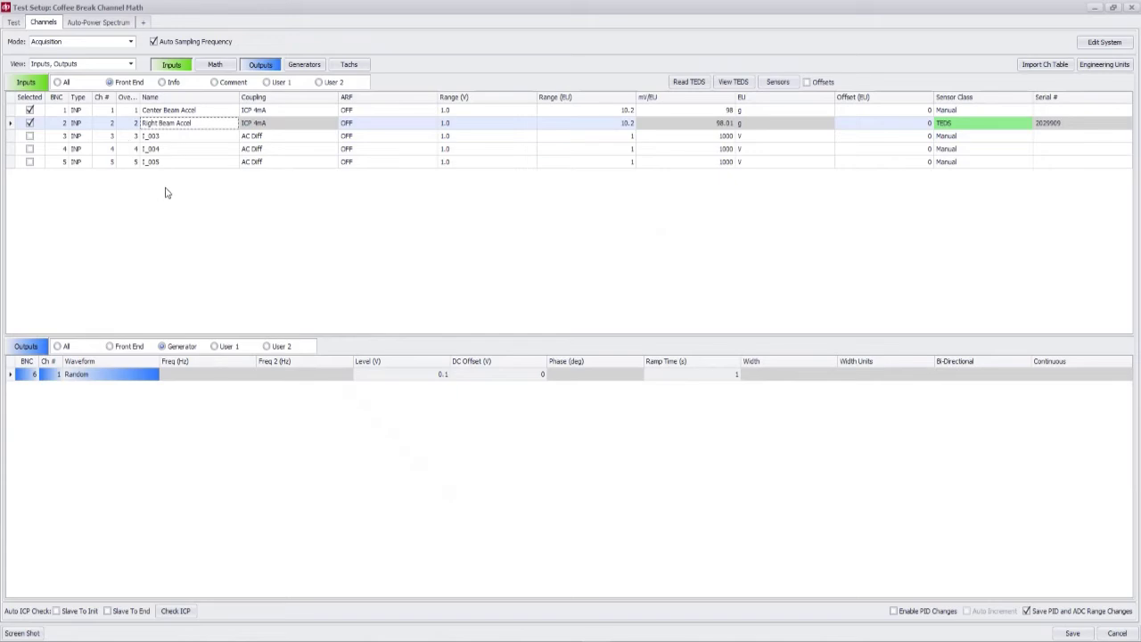
click(217, 66)
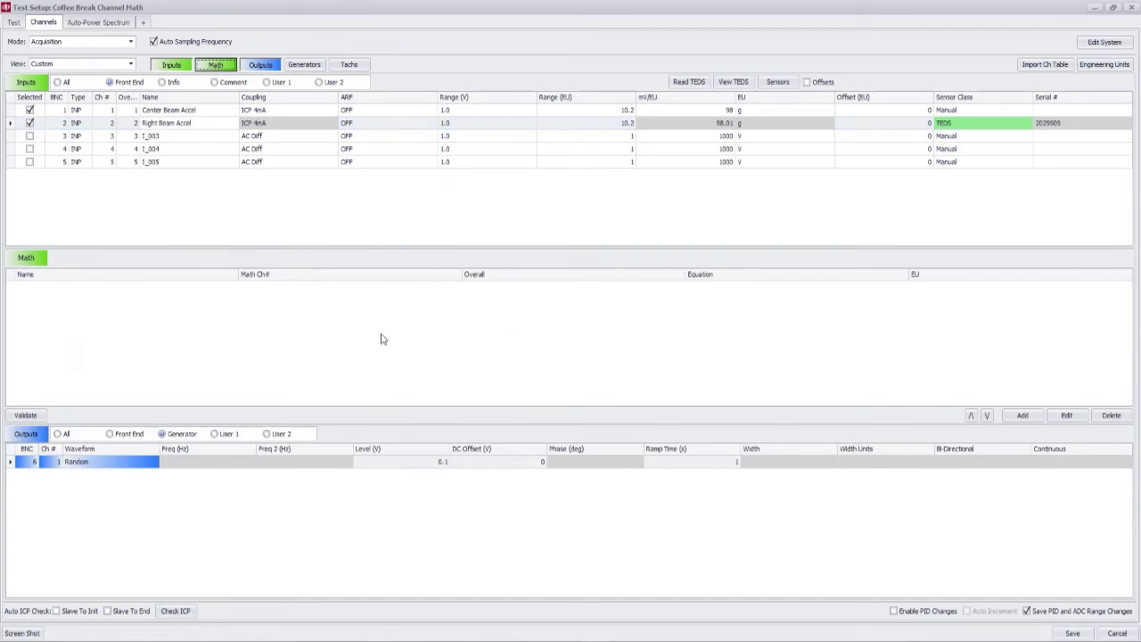
click(1025, 415)
click(1069, 422)
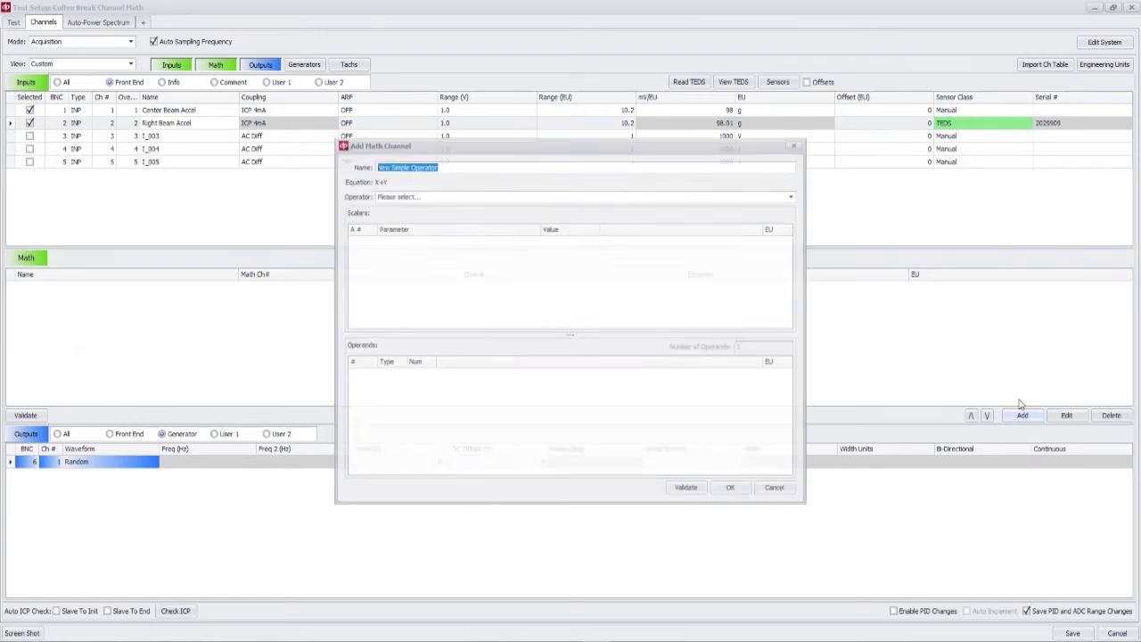
Try the A + Strm operator for the new math channel and inspect its scalar value A.
click(403, 198)
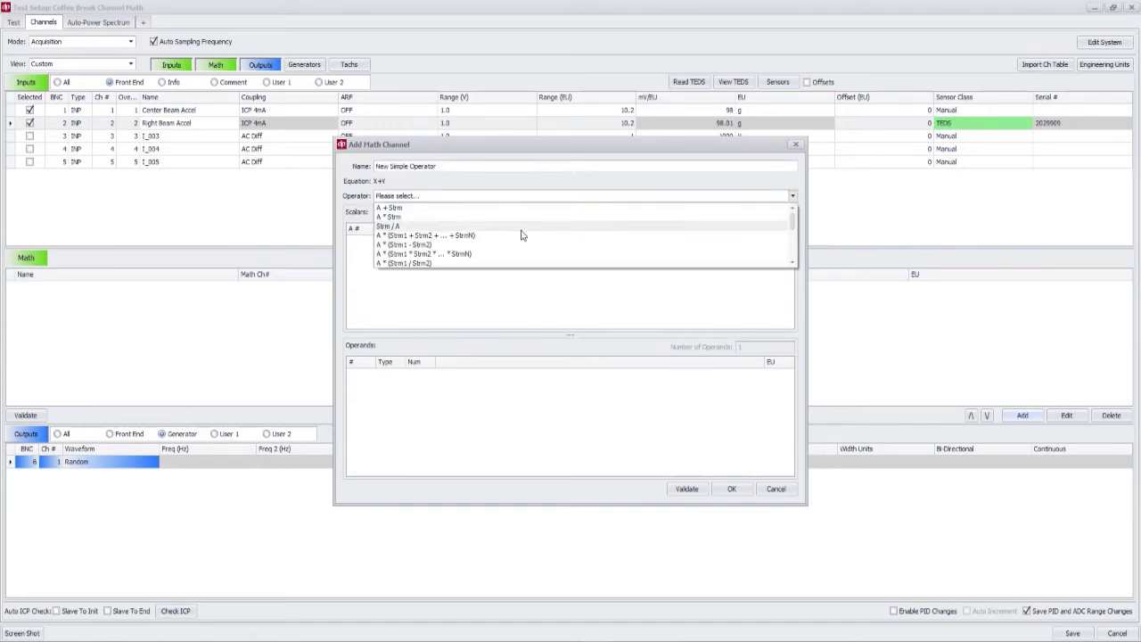
mouse_move(792, 222)
mouse_down()
mouse_move(793, 257)
mouse_move(793, 221)
mouse_up()
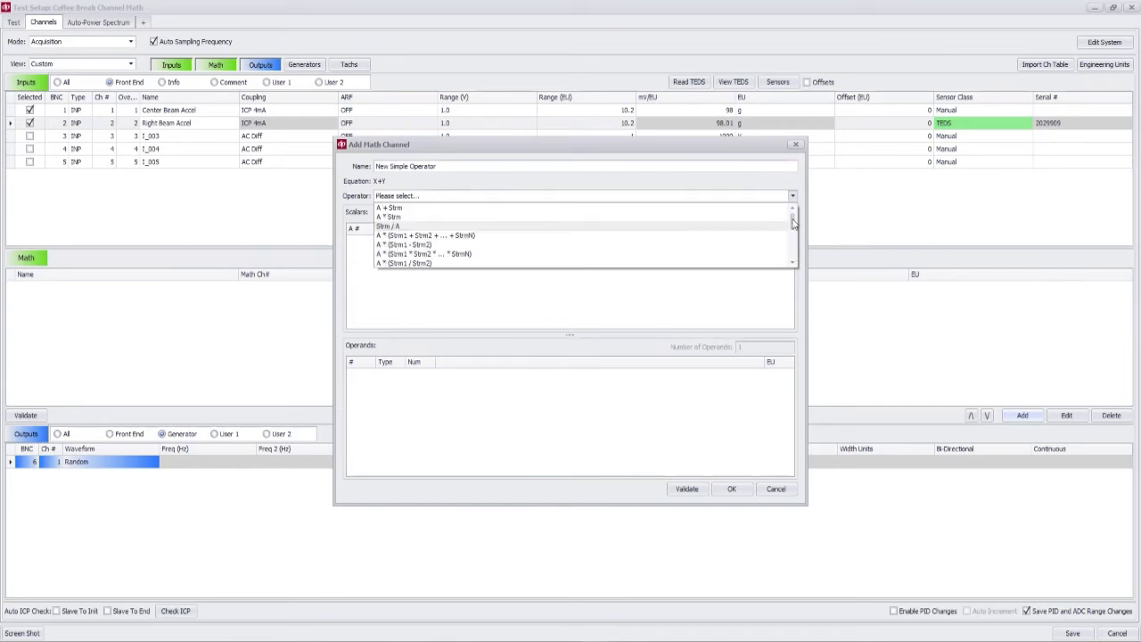
click(453, 208)
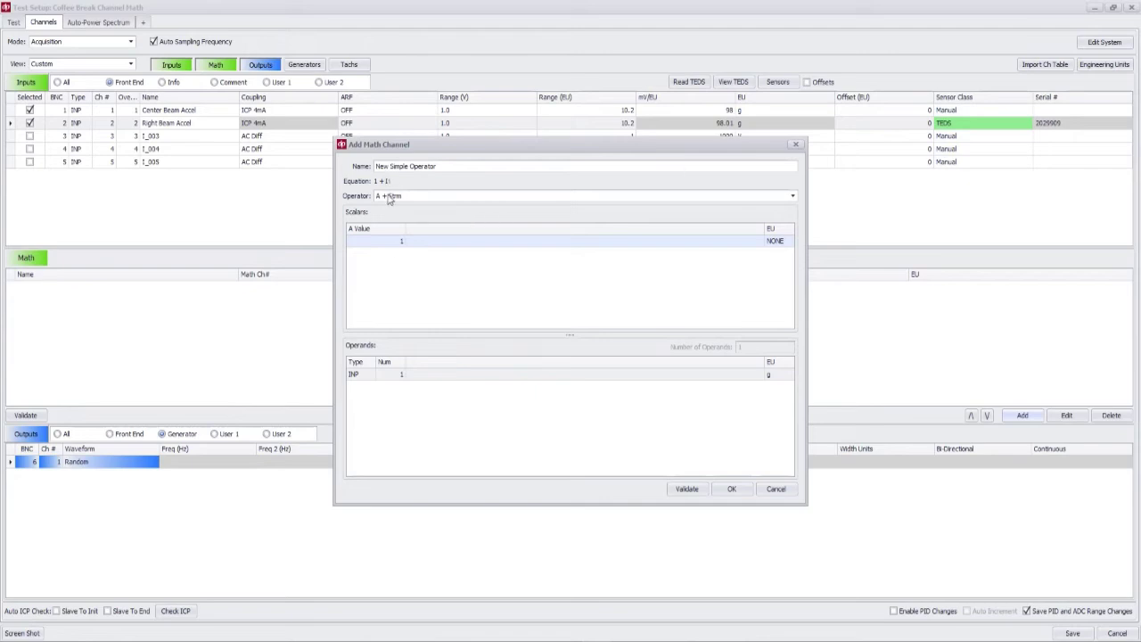
click(402, 243)
click(398, 257)
Set the operator to (Strm1 + Strm2 + ... + StrmN) / N and name the math channel "Channel Averaging".
click(415, 197)
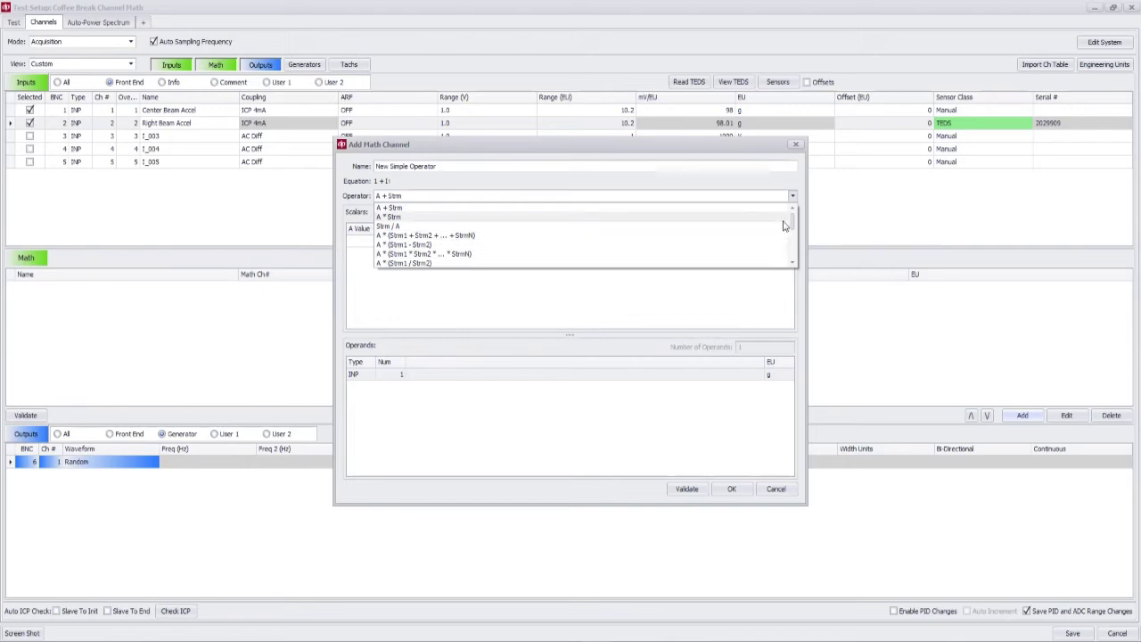
drag(792, 220, 793, 223)
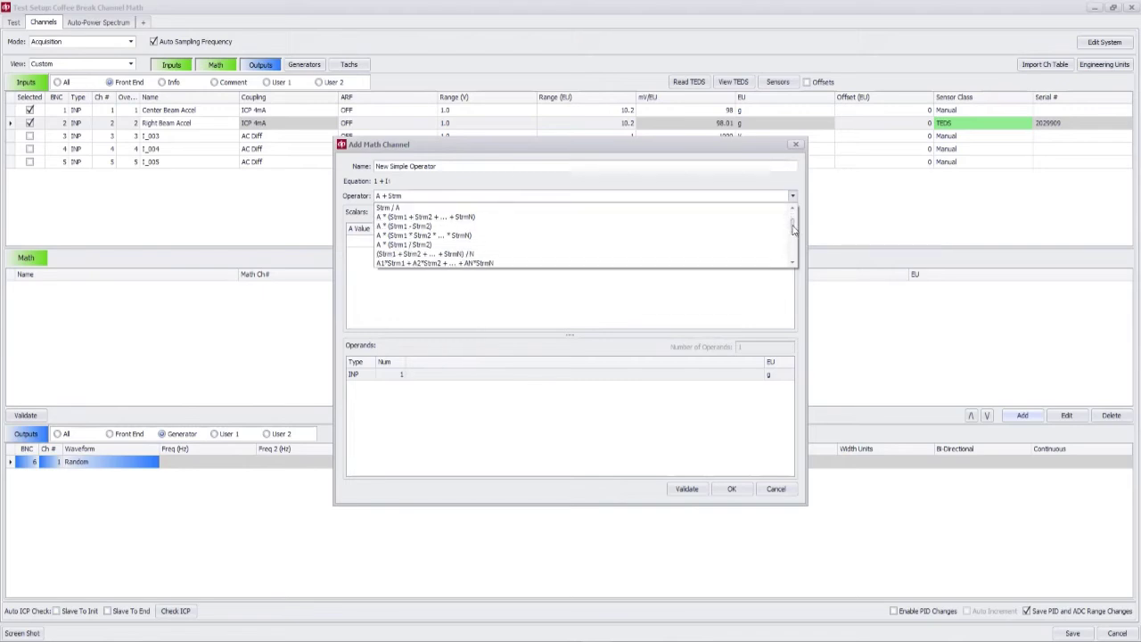
click(424, 259)
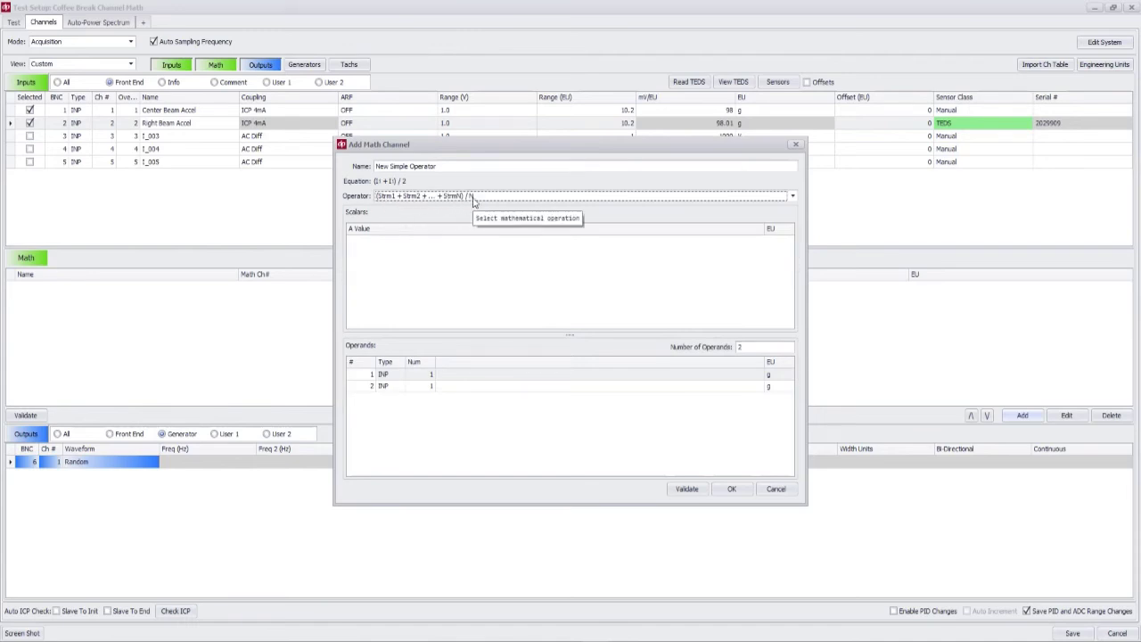
triple_click(447, 168)
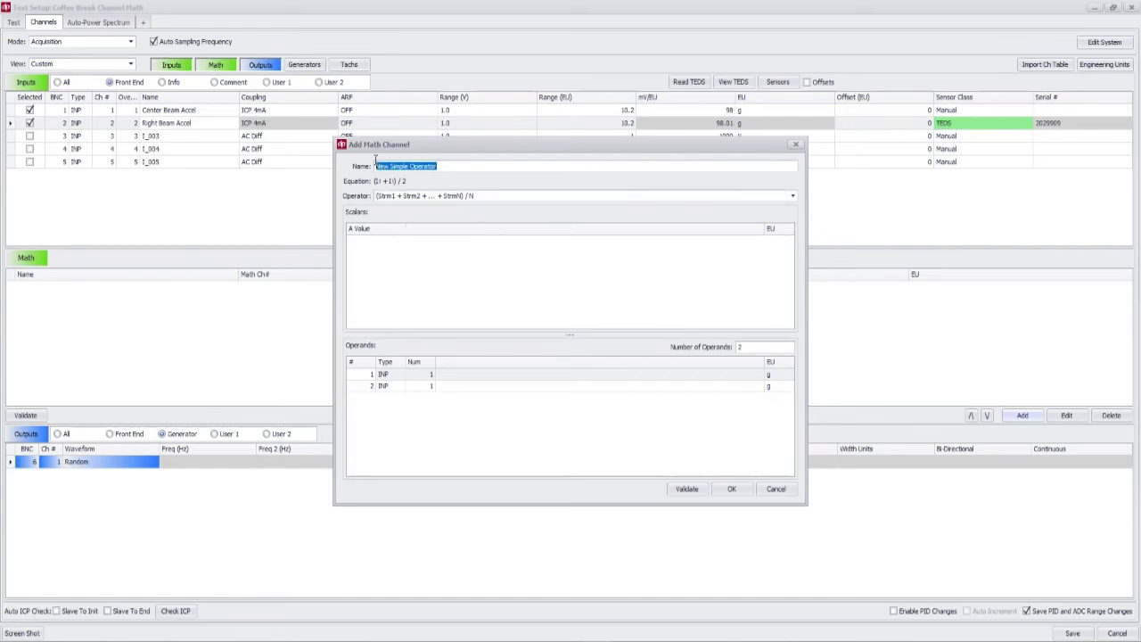
text(Channel Averaging)
Set the second operand of Channel Averaging to input 2, then validate and accept the math channel.
click(423, 374)
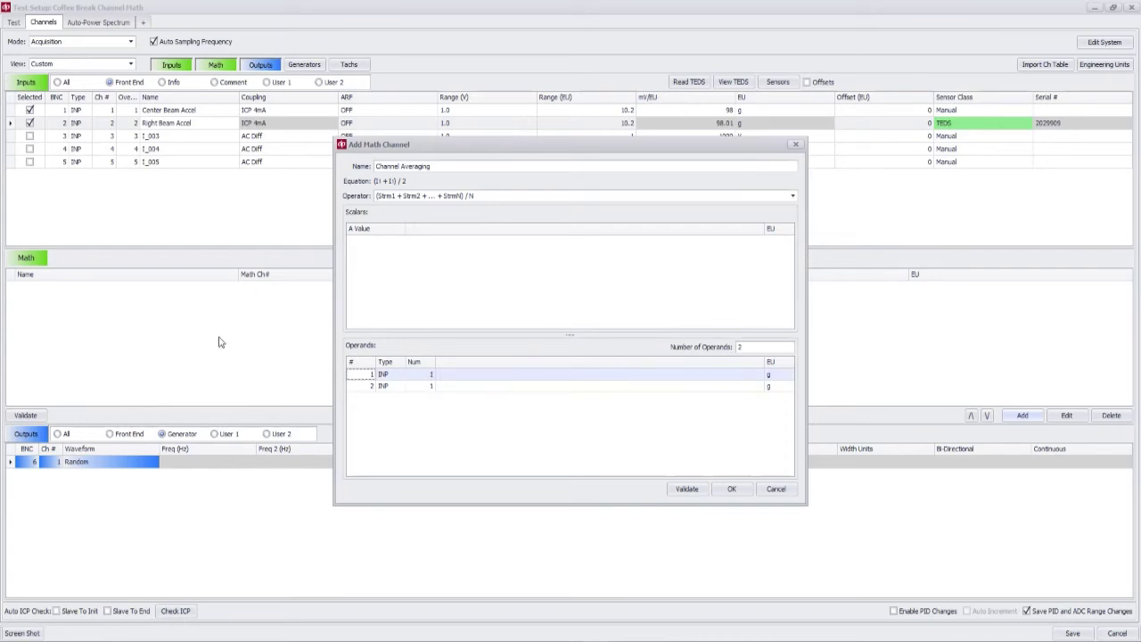
click(428, 386)
click(431, 387)
click(430, 407)
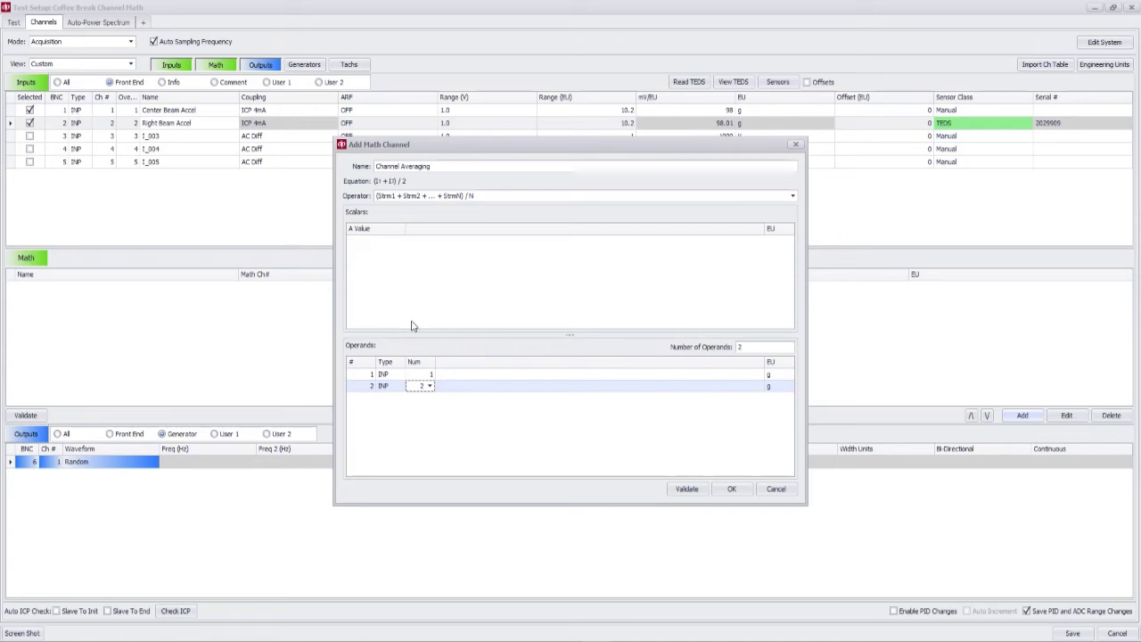
click(690, 495)
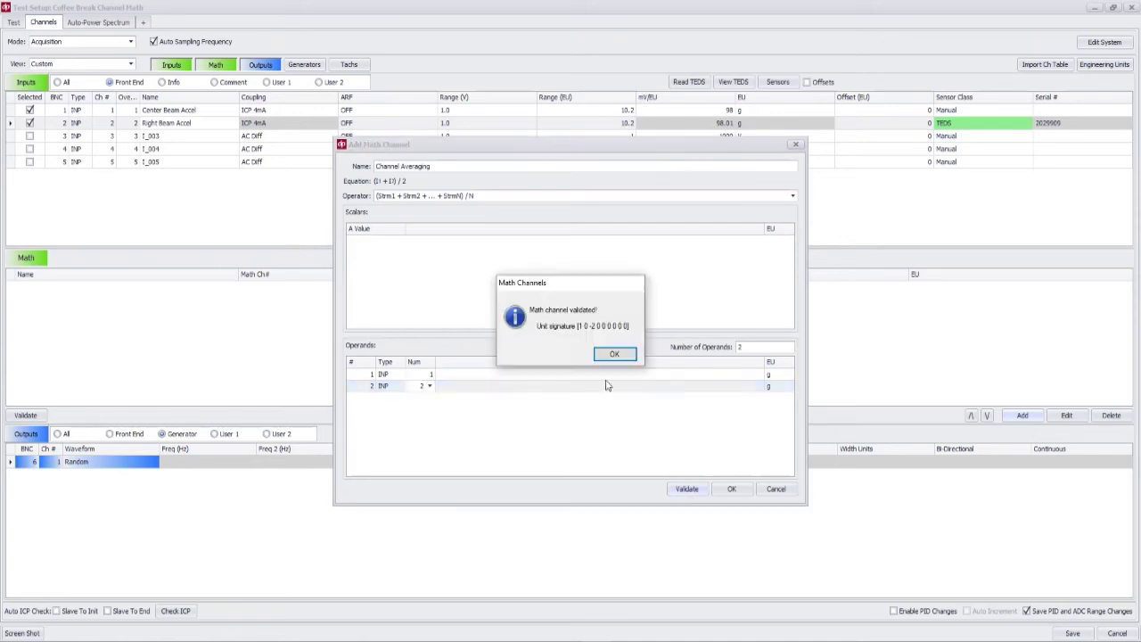
click(613, 356)
click(731, 490)
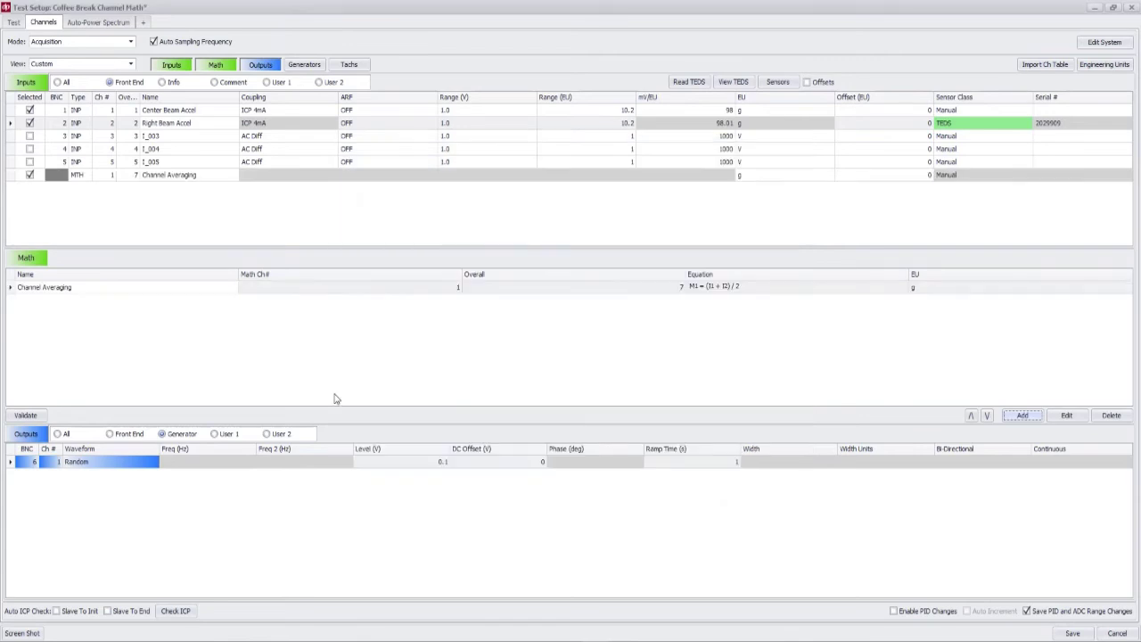
click(45, 293)
click(54, 221)
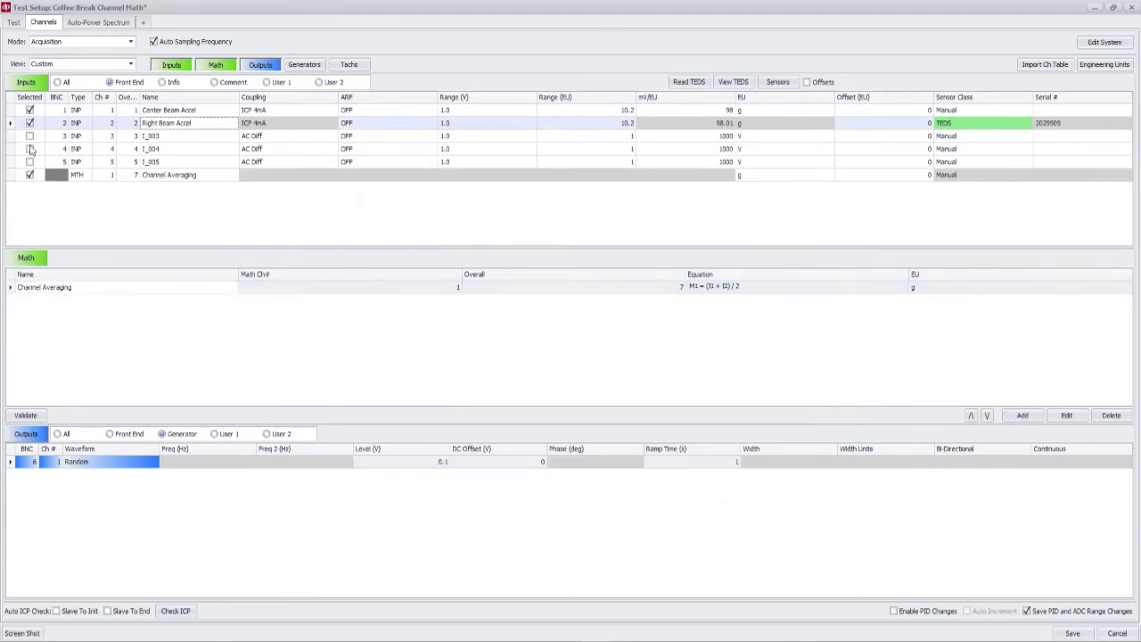
click(30, 175)
Start another simple-operator math channel named "BPF" with the BPF(Strm) operator.
click(1024, 416)
click(1053, 424)
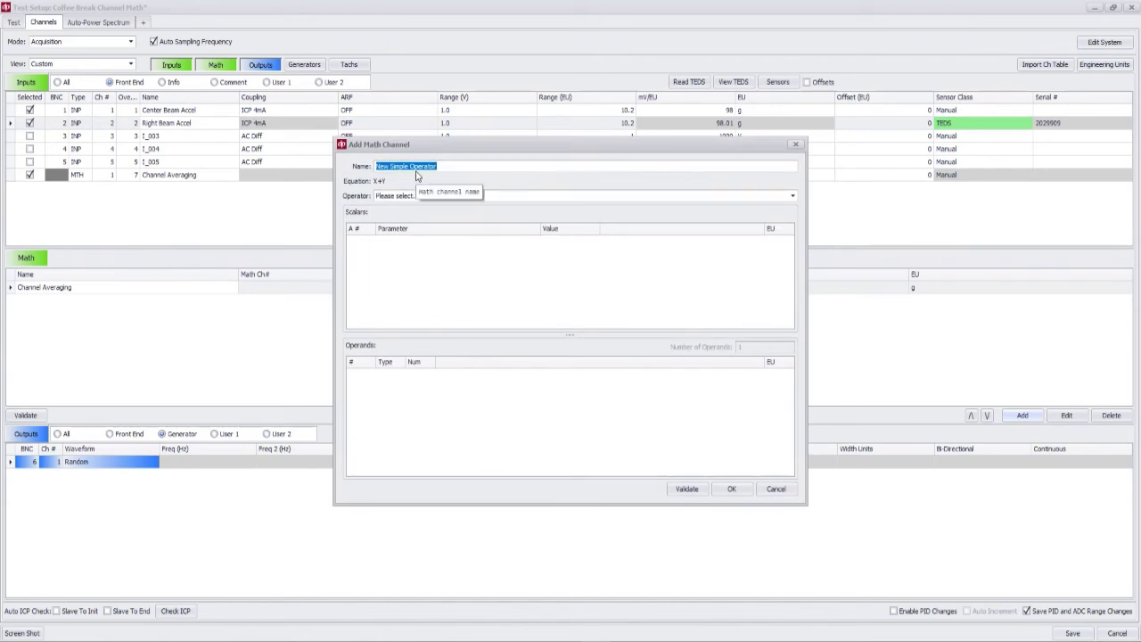
text(BPF)
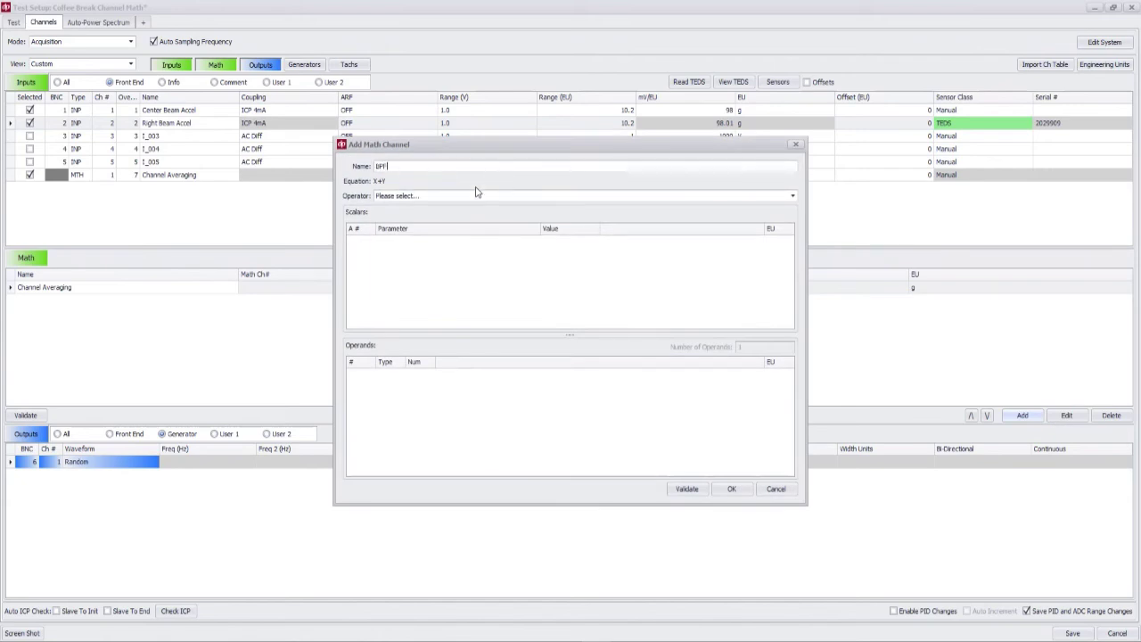
click(440, 195)
scroll(705, 241, down, 8)
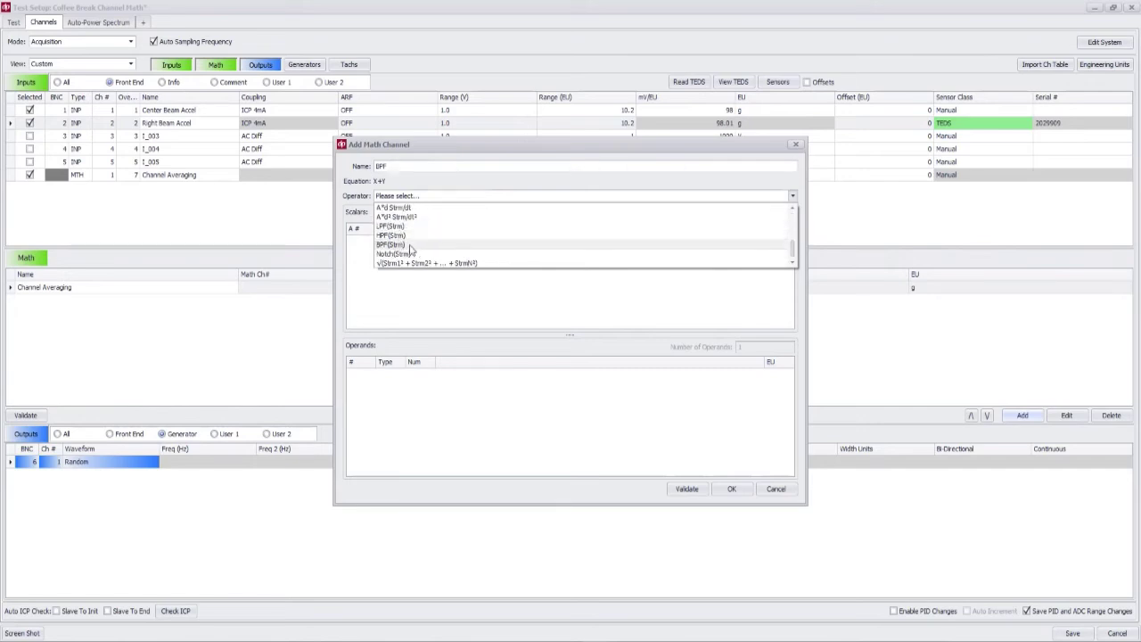
click(408, 244)
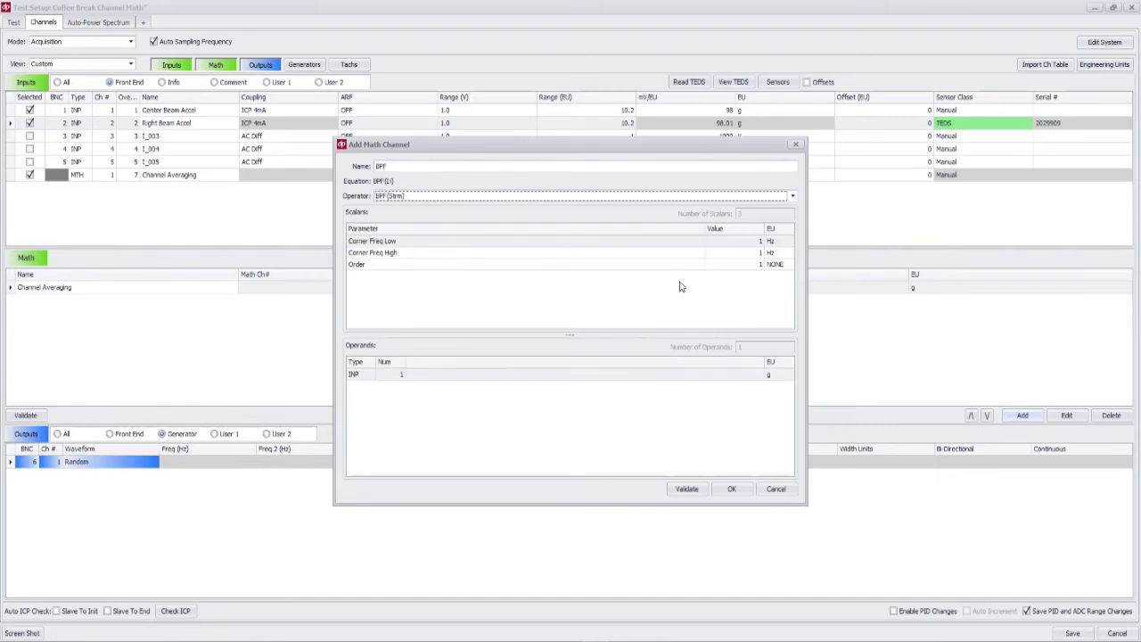
Set the BPF corner frequencies to 10 Hz low and 300 Hz high, then validate and accept the math channel.
click(760, 242)
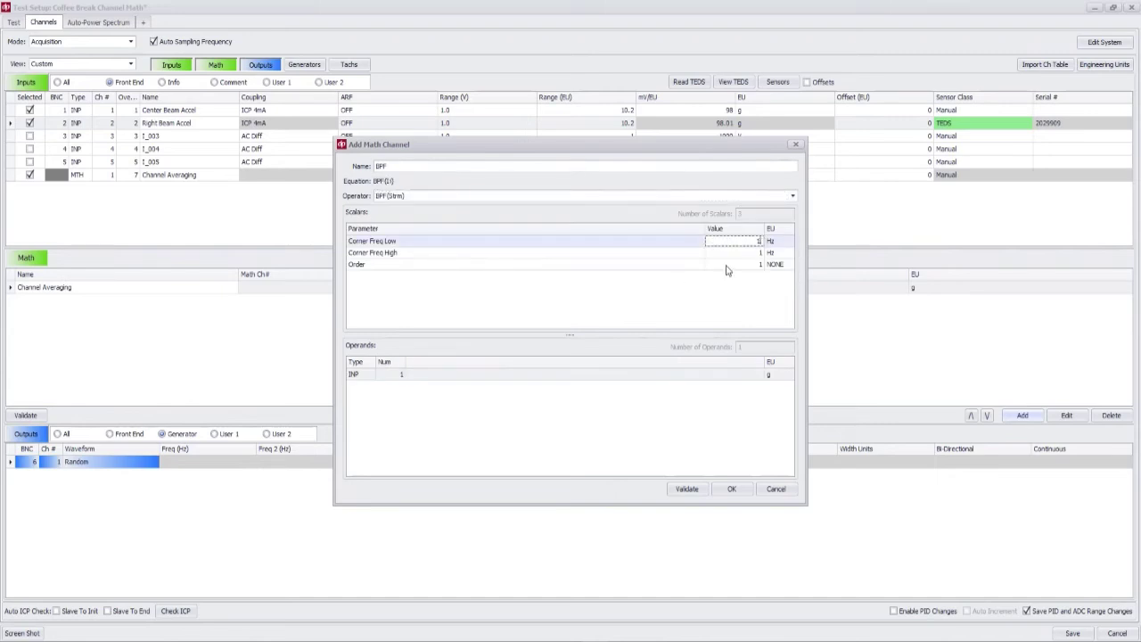
text(10)
click(759, 252)
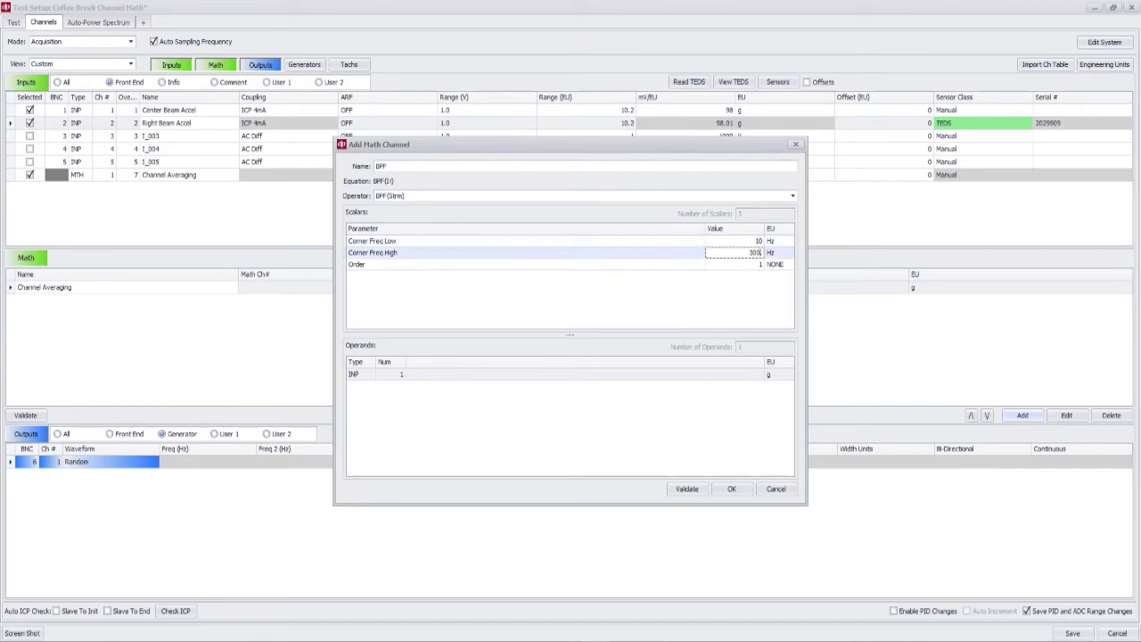
click(686, 307)
click(688, 489)
click(613, 353)
click(731, 488)
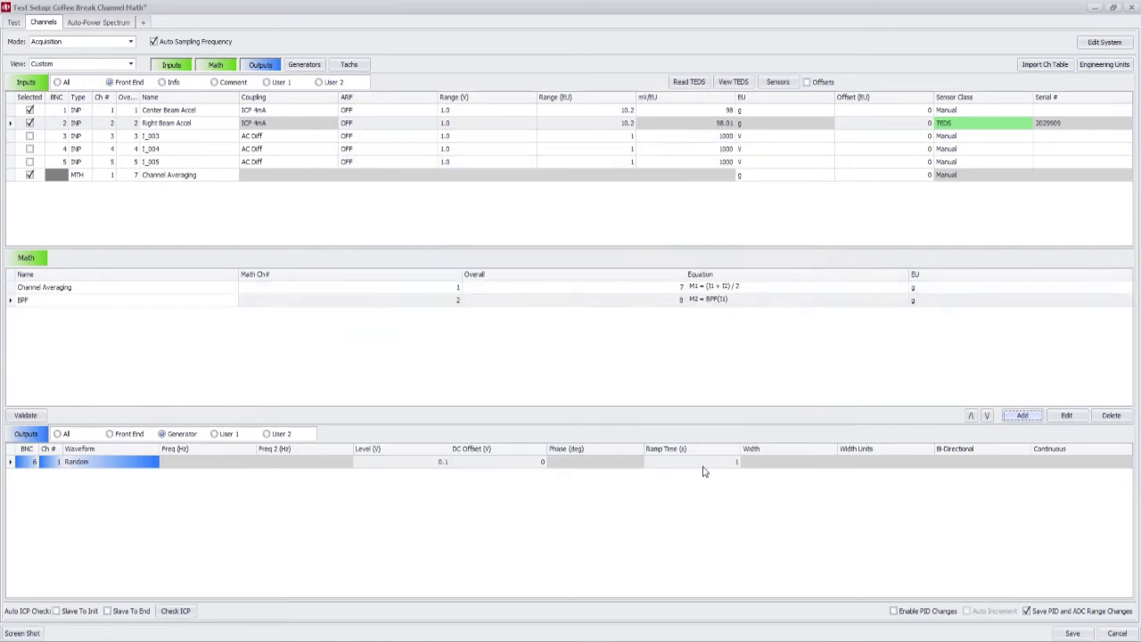
click(228, 274)
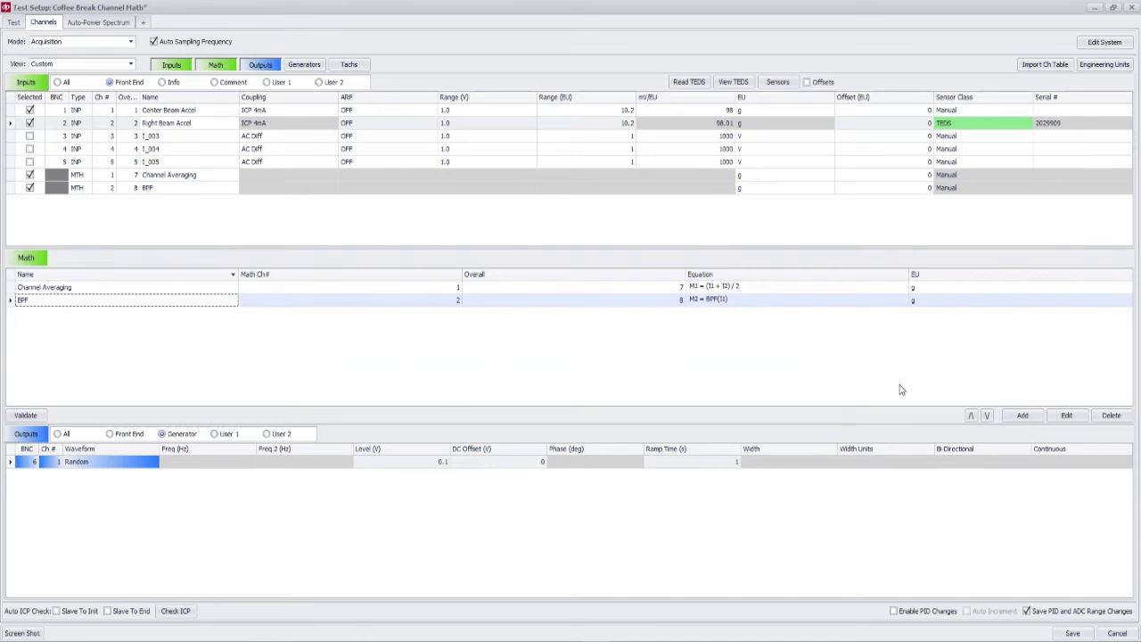
Start a math channel named "Triaxial Resultant" with the √(Strm1² + Strm2² + ... + StrmN²) operator.
click(1025, 417)
click(1034, 422)
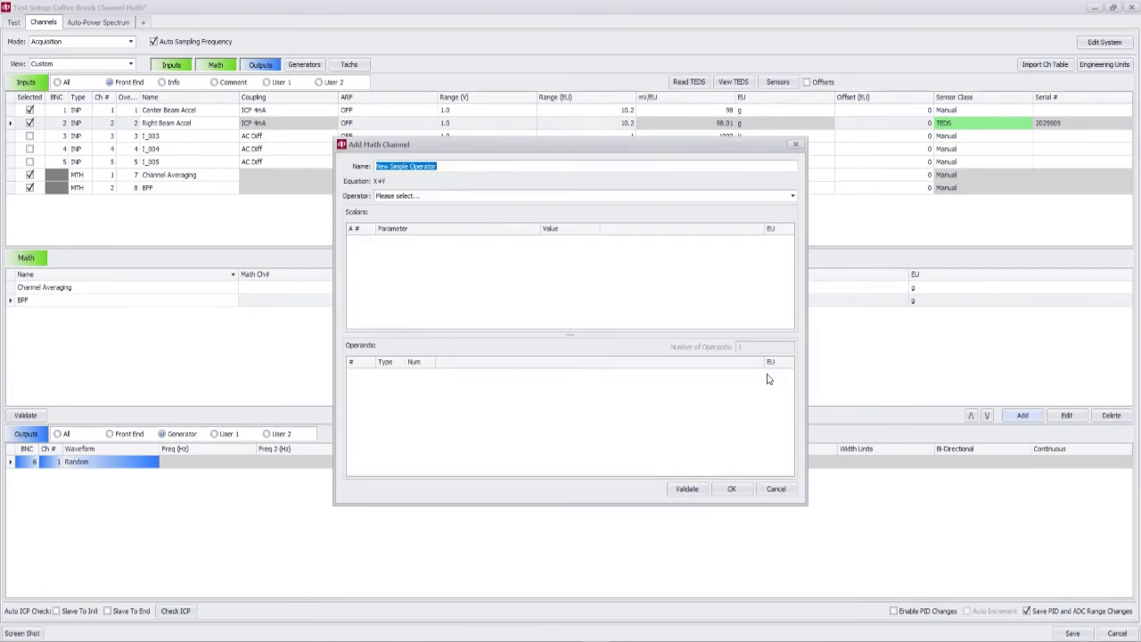
click(436, 200)
drag(794, 223, 793, 258)
click(468, 266)
drag(440, 166, 367, 169)
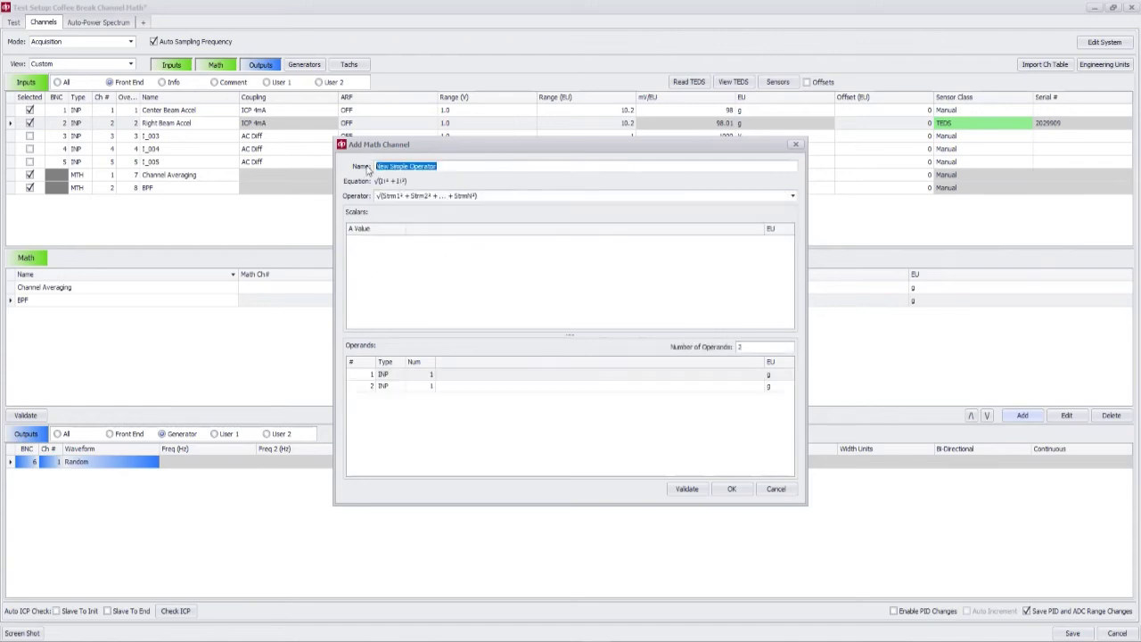
text(Triaxial Resultant)
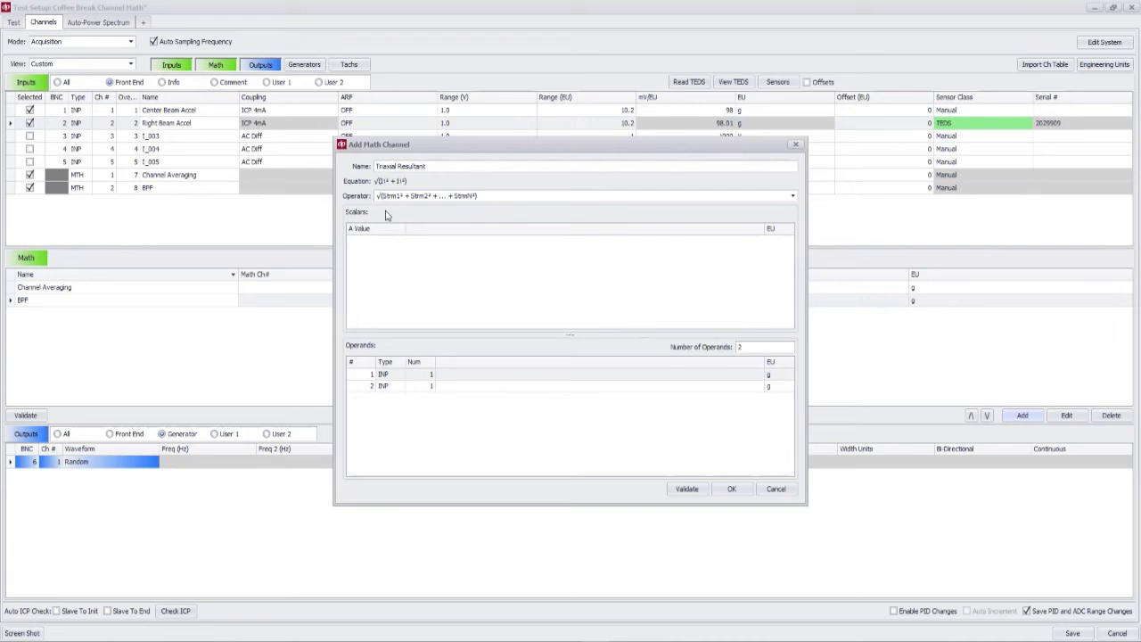
Set Triaxial Resultant's second operand to input 2, validate and accept it, and sort the math channels by ascending channel number.
click(425, 386)
click(419, 407)
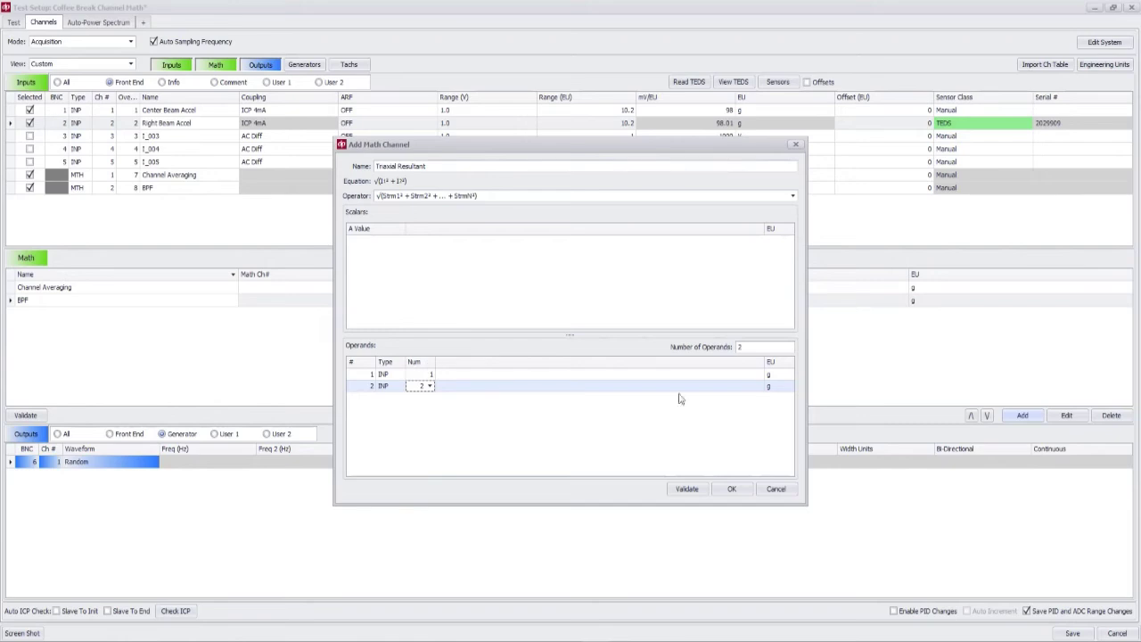
click(686, 490)
click(613, 355)
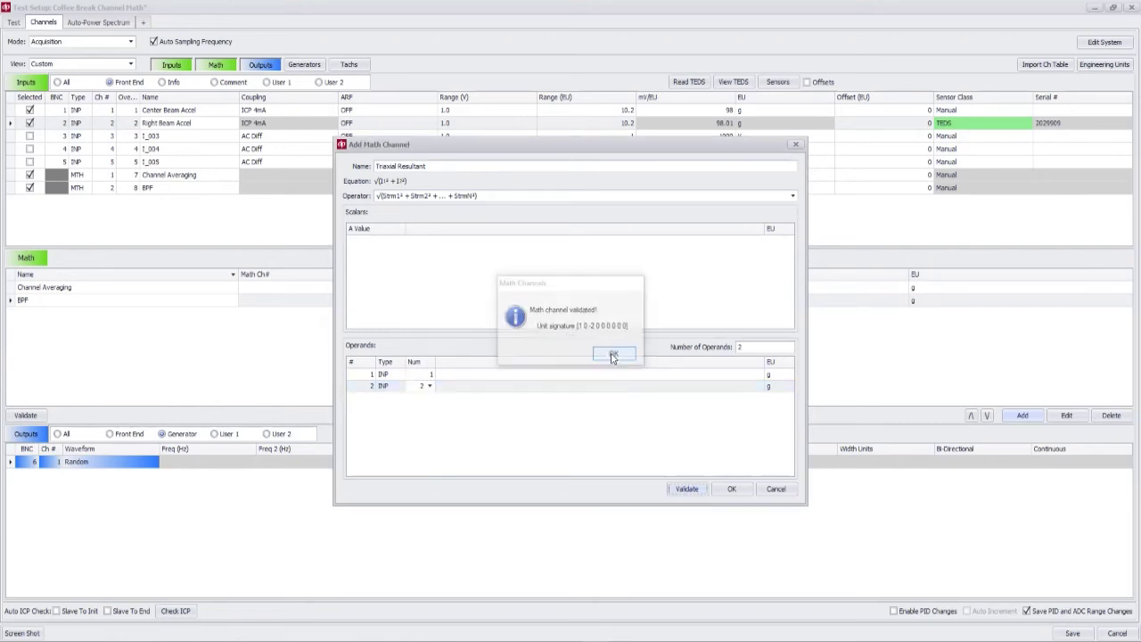
click(730, 490)
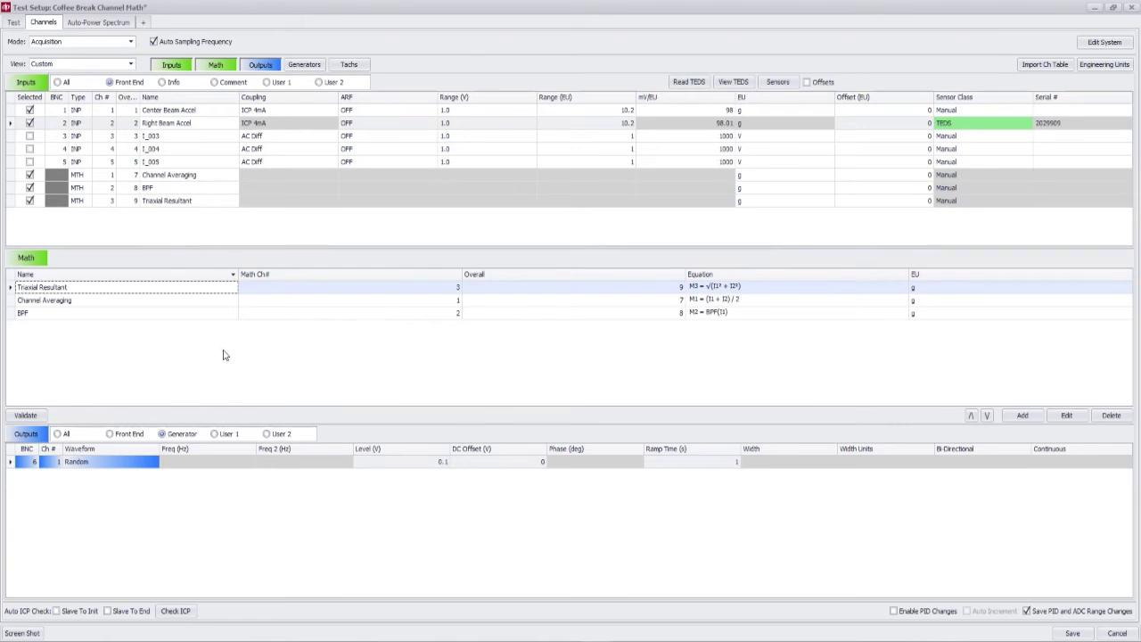
click(367, 280)
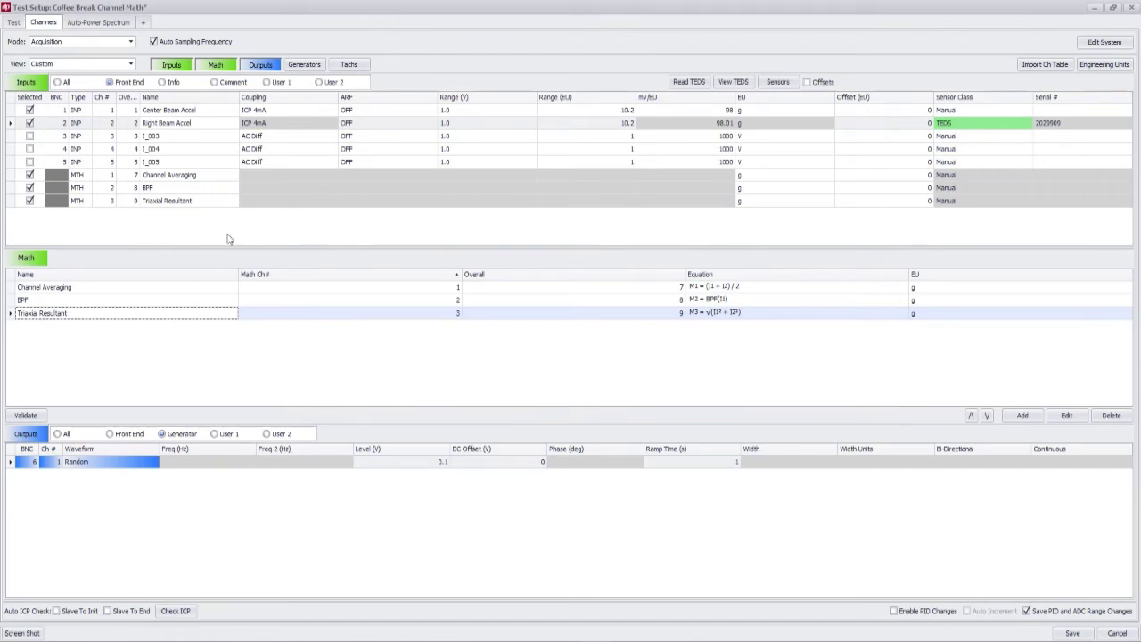
Start a math channel named "Displacement Center" with the double-integration operator A*∬ Strm dtdt.
click(1034, 416)
click(1080, 420)
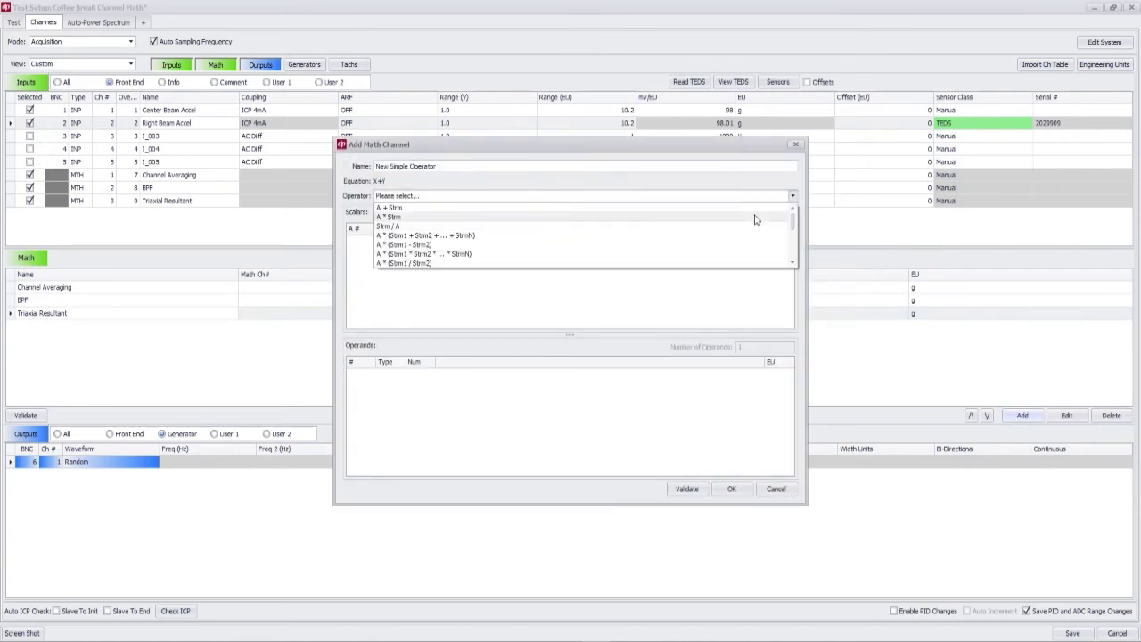
drag(792, 219, 793, 236)
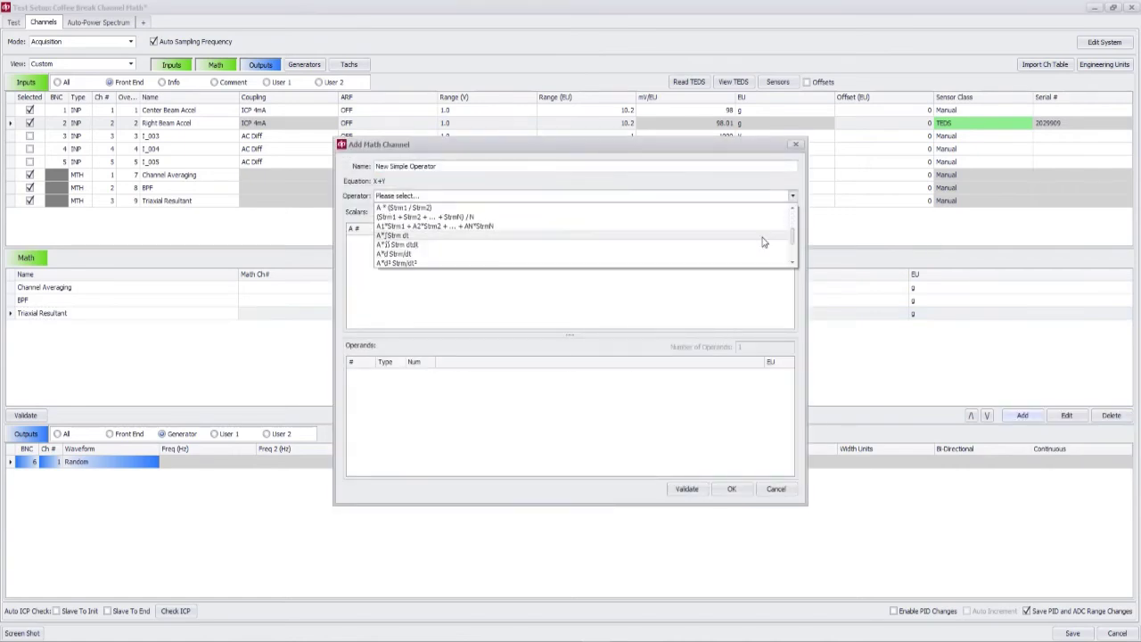
click(437, 255)
click(450, 167)
drag(451, 168, 380, 171)
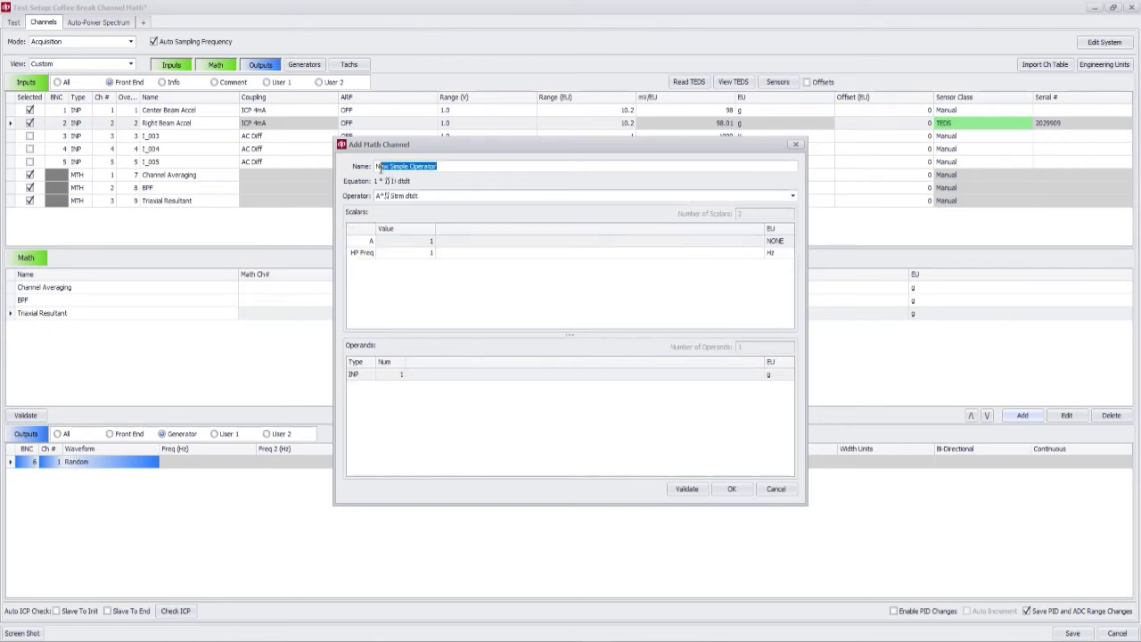
text(Displacement Center)
click(355, 241)
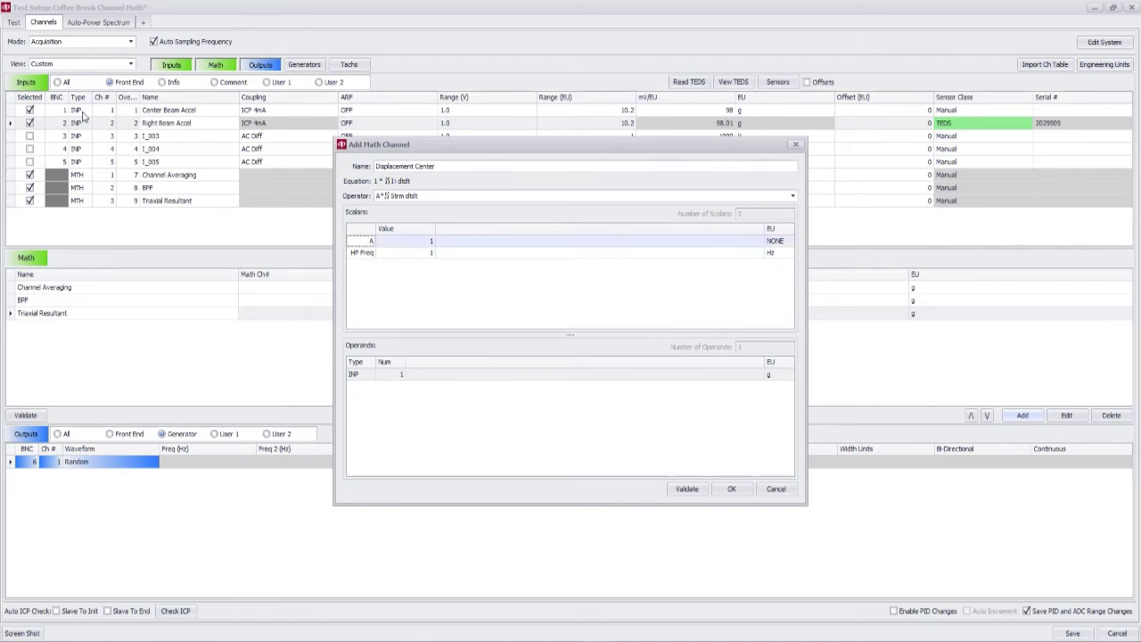
Use input 1 as Displacement Center's operand, then validate and accept the math channel.
click(395, 374)
click(399, 375)
click(400, 375)
click(401, 374)
click(397, 394)
click(401, 375)
click(398, 389)
click(686, 489)
click(617, 354)
click(730, 488)
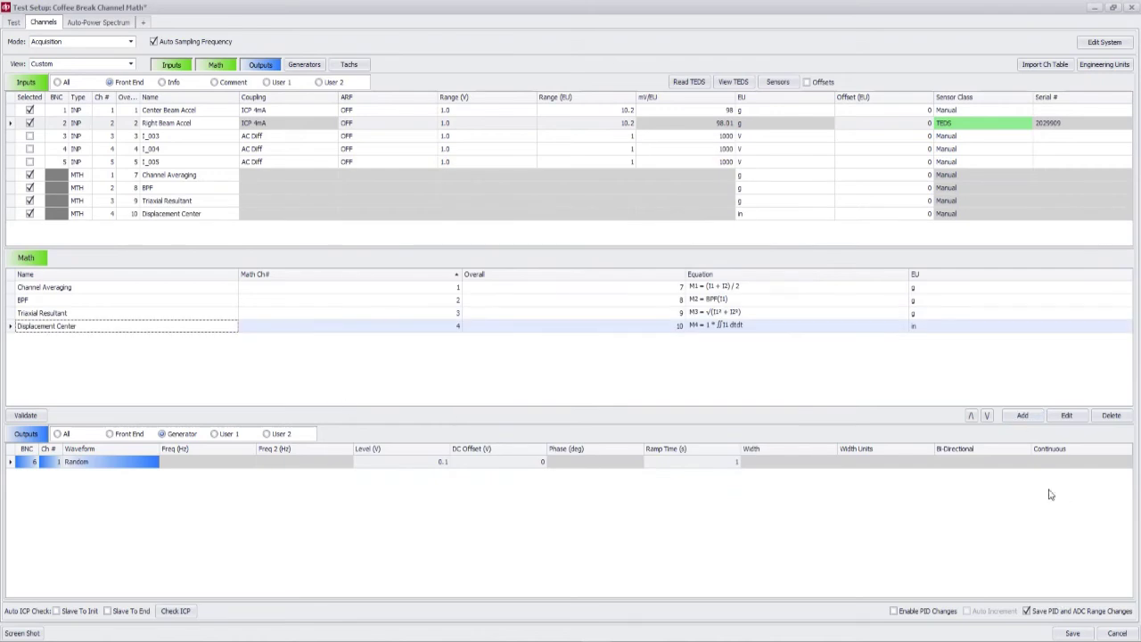
Start a simple-operator math channel named "Displacement Right" with the double-integration operator A*∬ Strm dtdt.
click(1022, 416)
click(1073, 422)
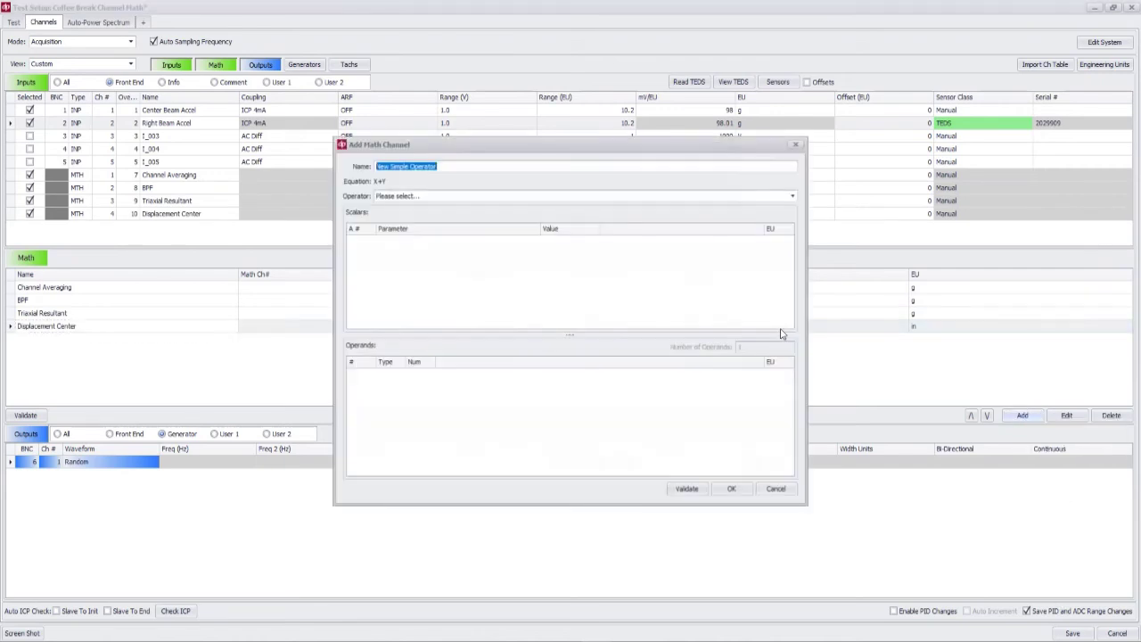
text(Displacement)
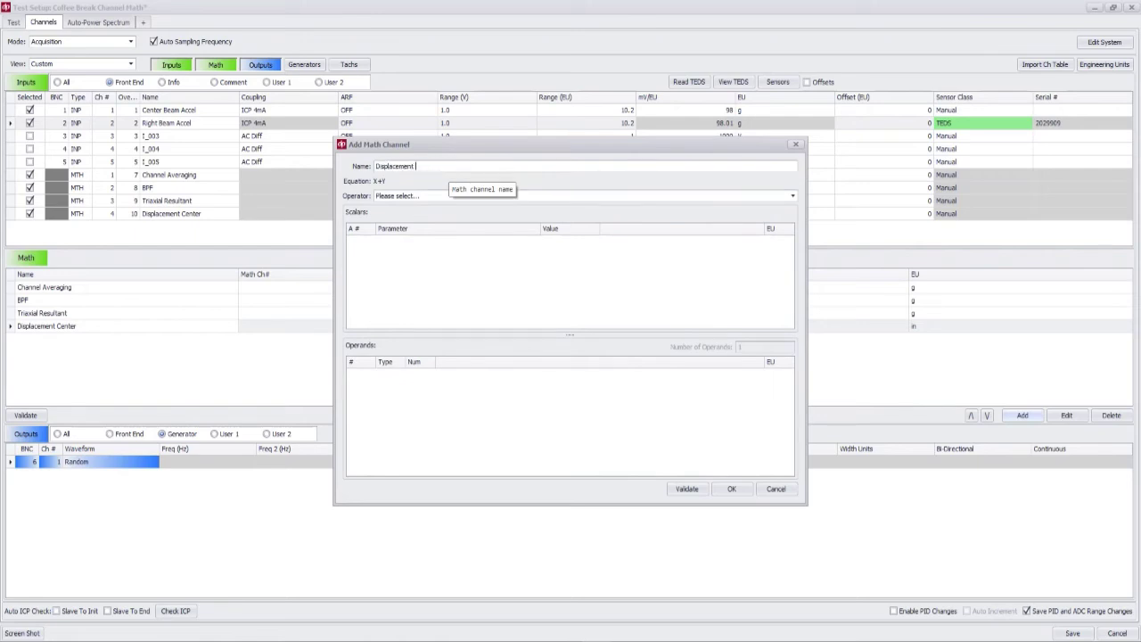
text( Right)
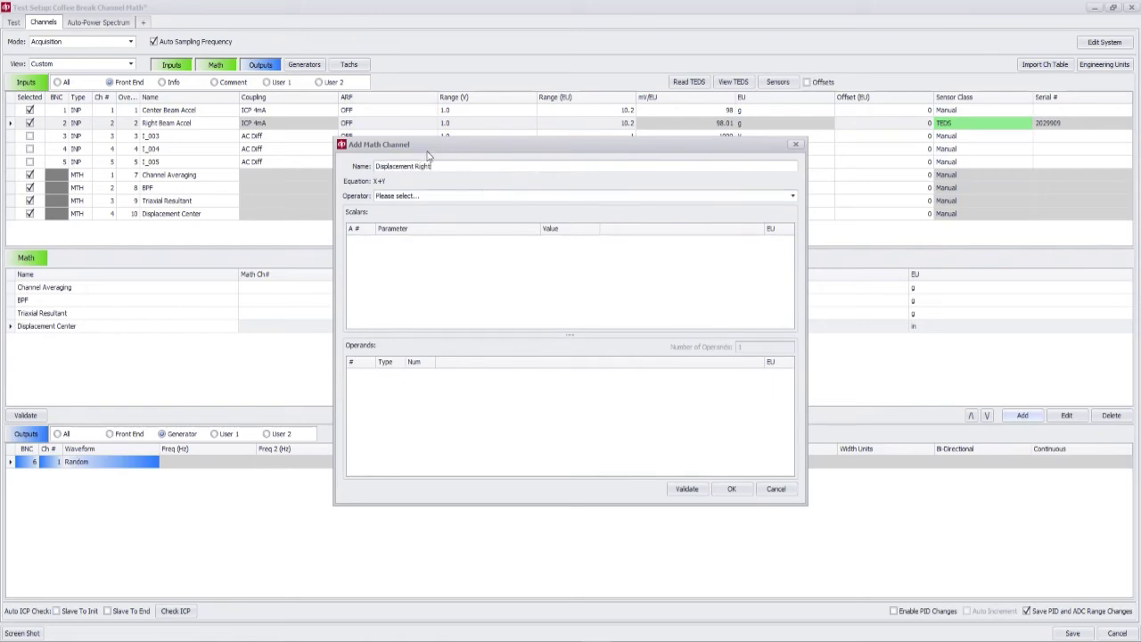
click(452, 196)
scroll(583, 231, down, 4)
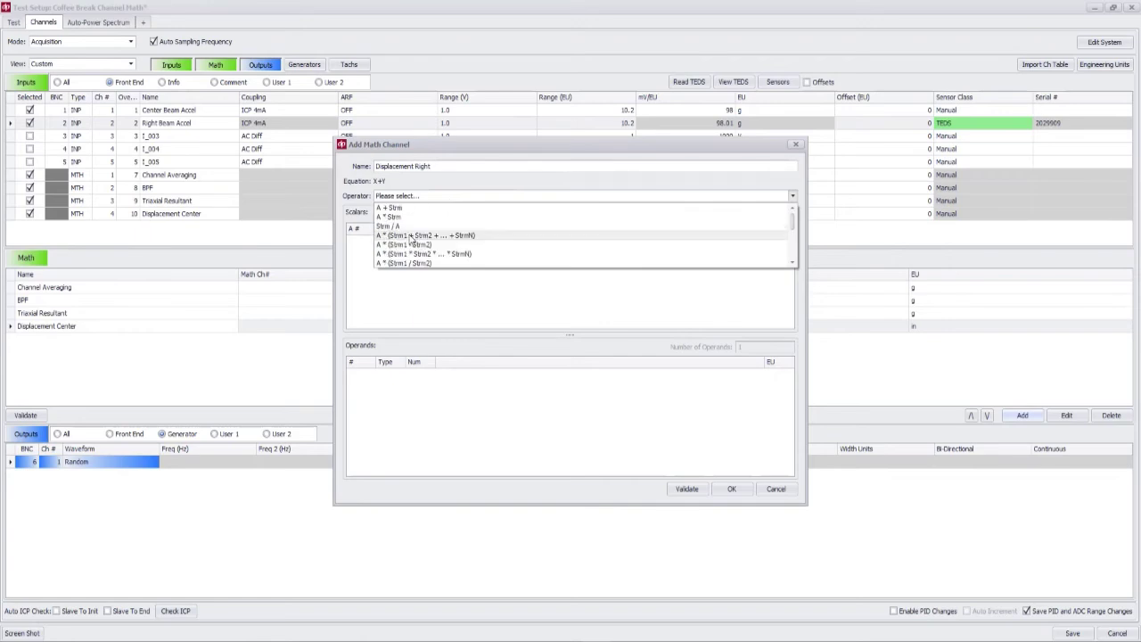
scroll(414, 248, up, 1)
scroll(793, 230, up, 1)
scroll(792, 231, down, 1)
click(473, 262)
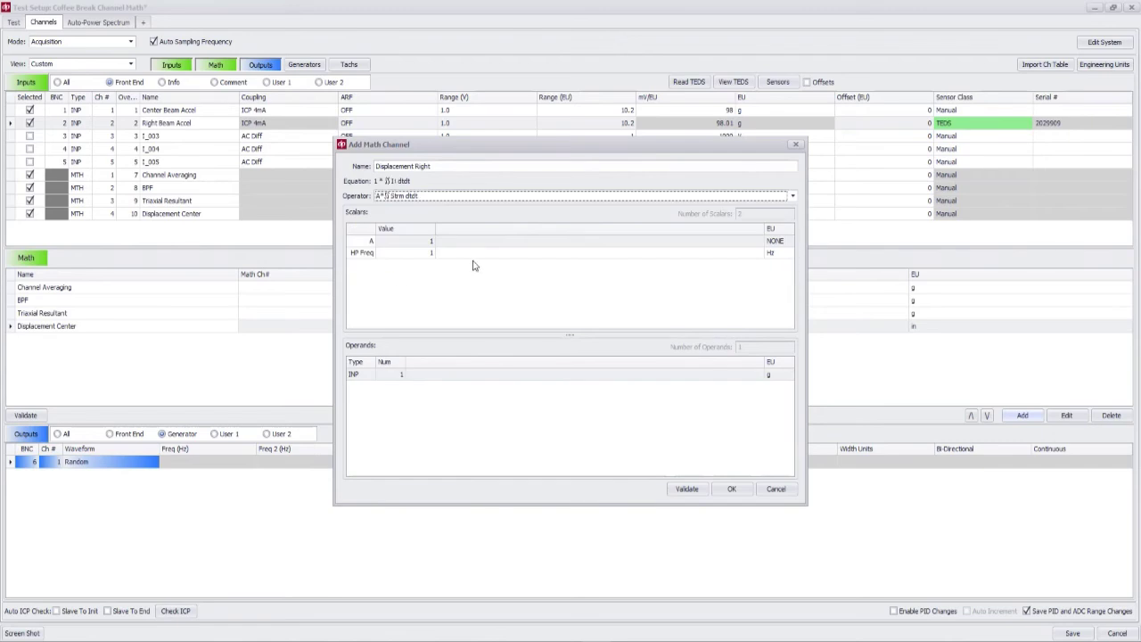
Set Displacement Right's operand to input 2, then validate and accept the math channel.
click(401, 374)
click(401, 375)
click(388, 395)
click(687, 488)
click(614, 353)
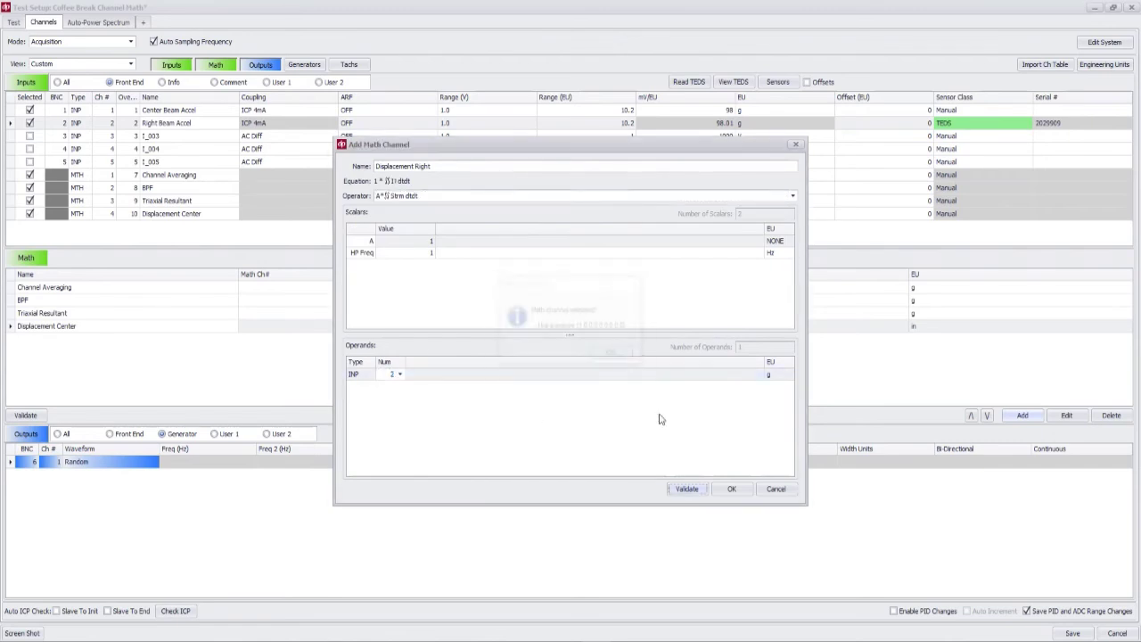
click(731, 488)
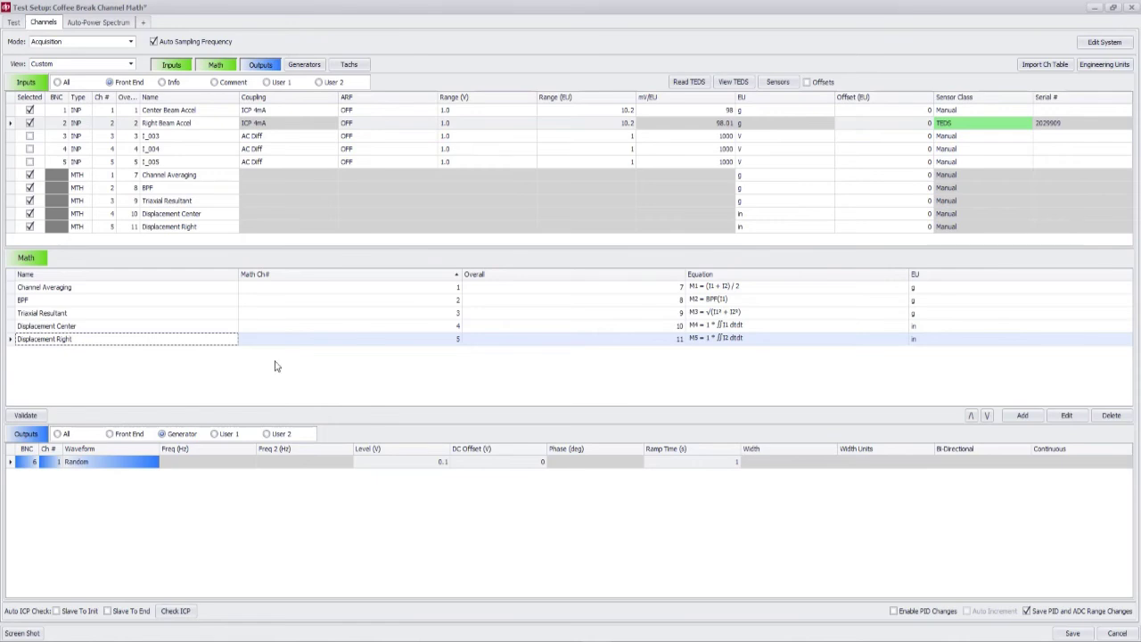
Start a simple-operator math channel named "Relative Displacement" with the A * (Strm1 - Strm2) operator.
click(1022, 415)
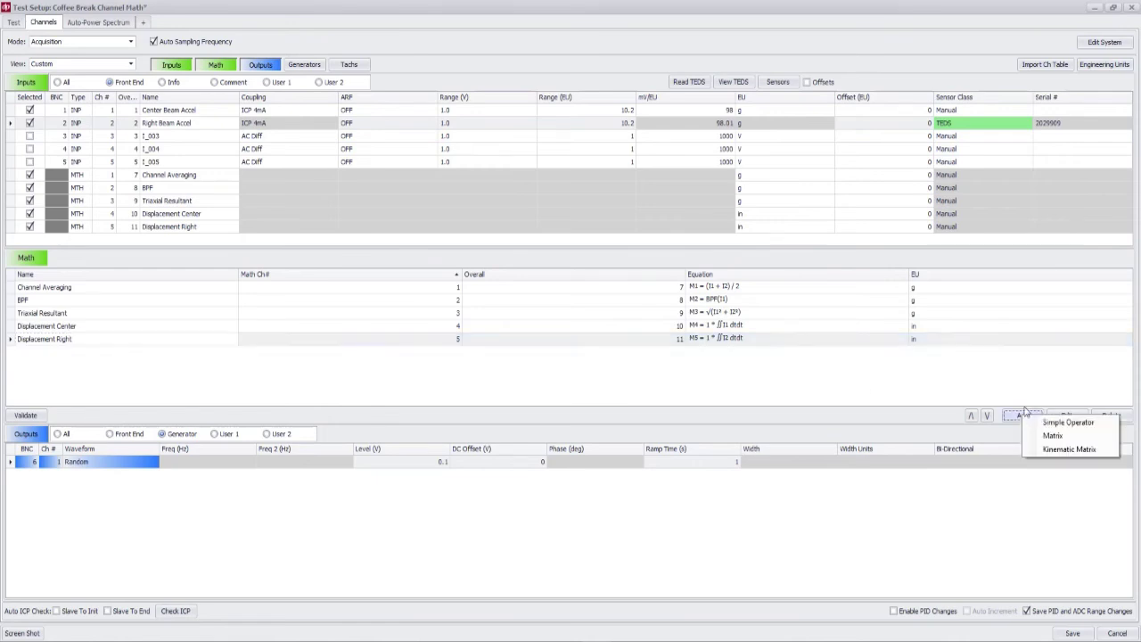
click(1057, 421)
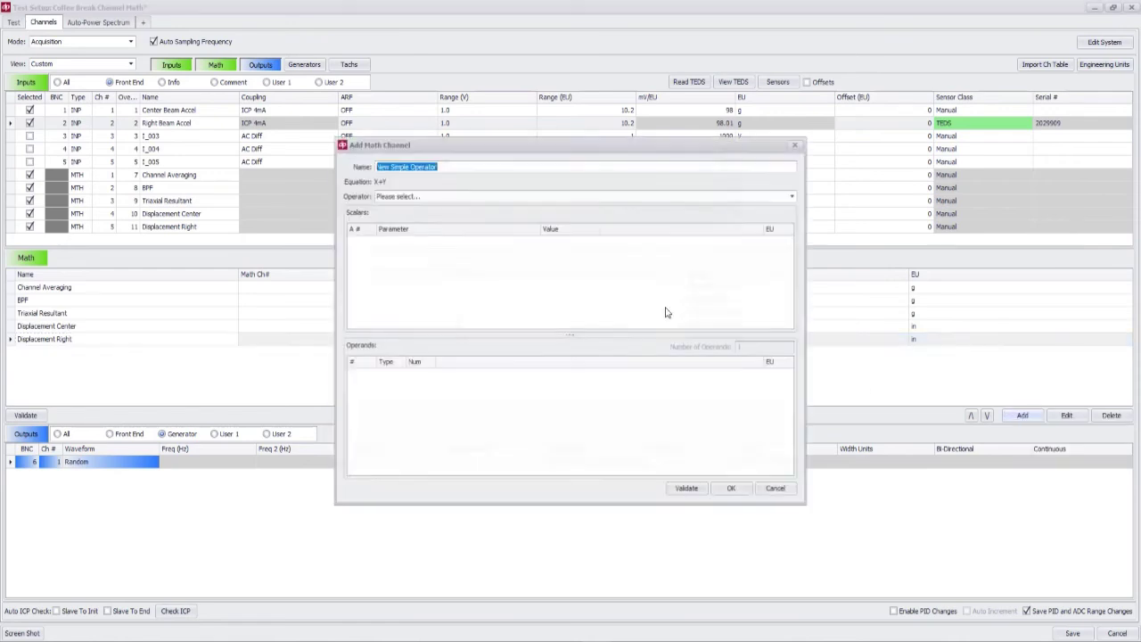
click(406, 196)
click(424, 248)
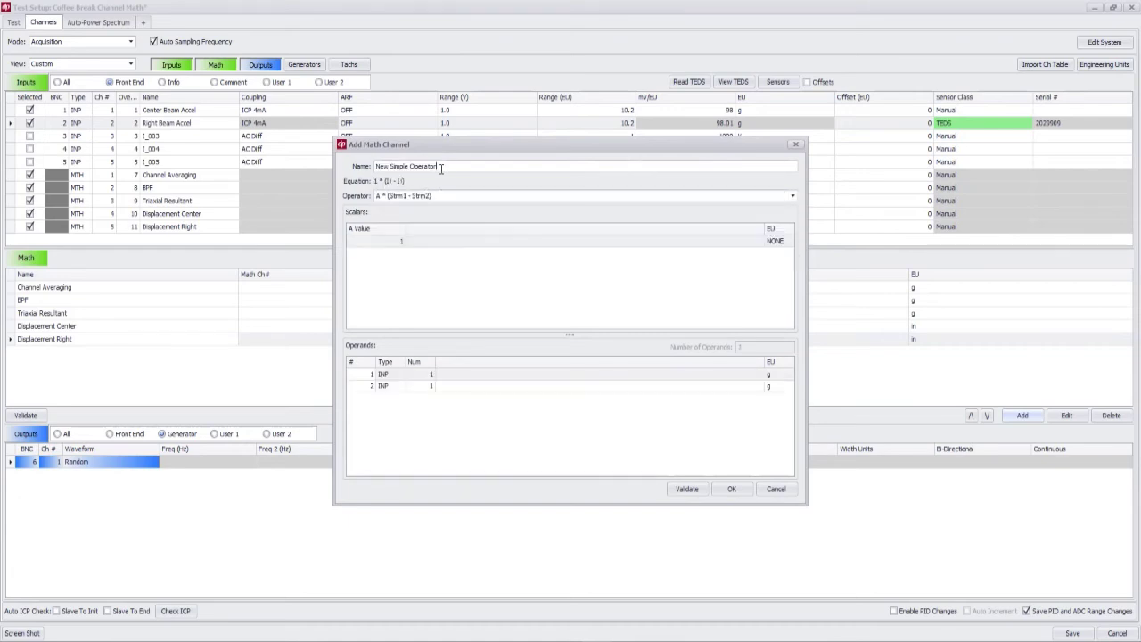
drag(441, 167, 363, 166)
text(Rel)
click(431, 275)
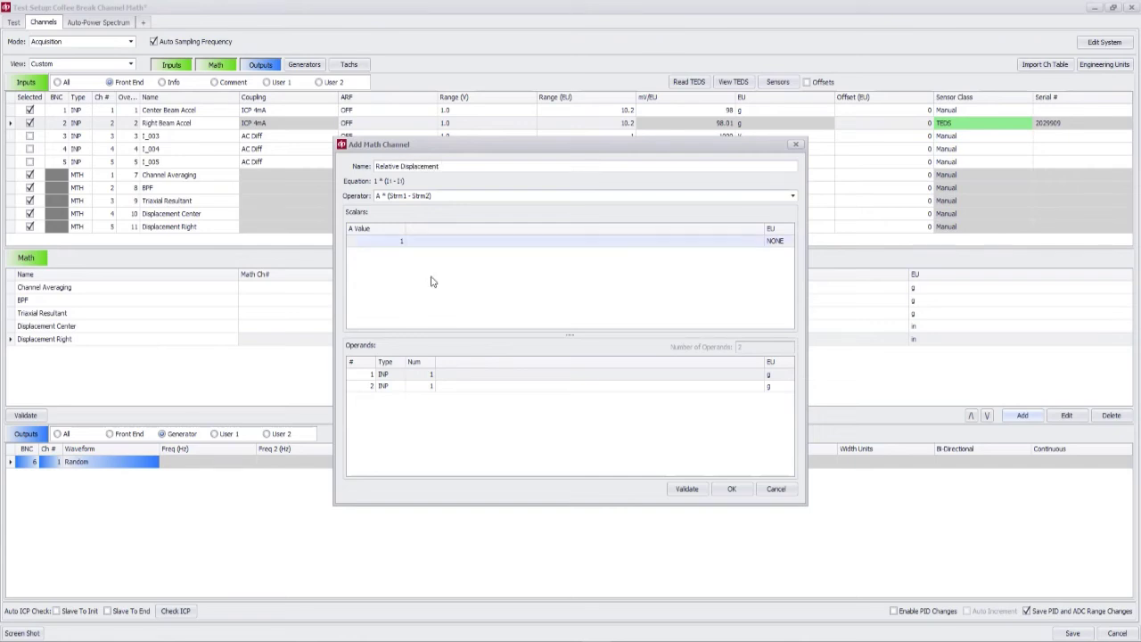
Change the type of both Relative Displacement operands to MTH.
click(390, 375)
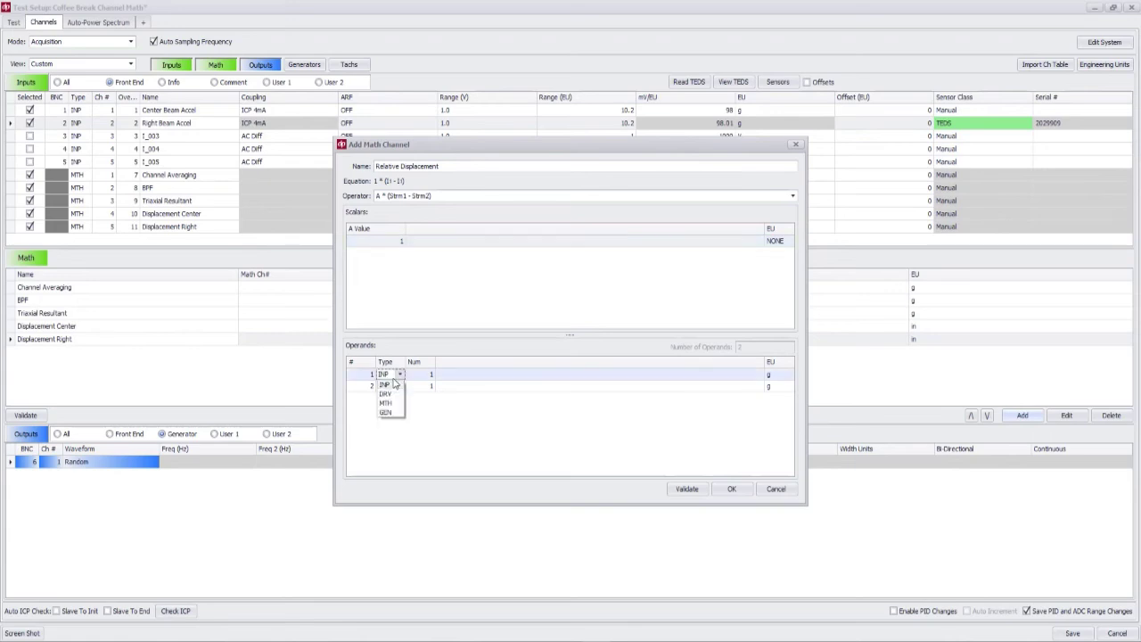
click(389, 403)
click(386, 386)
click(386, 415)
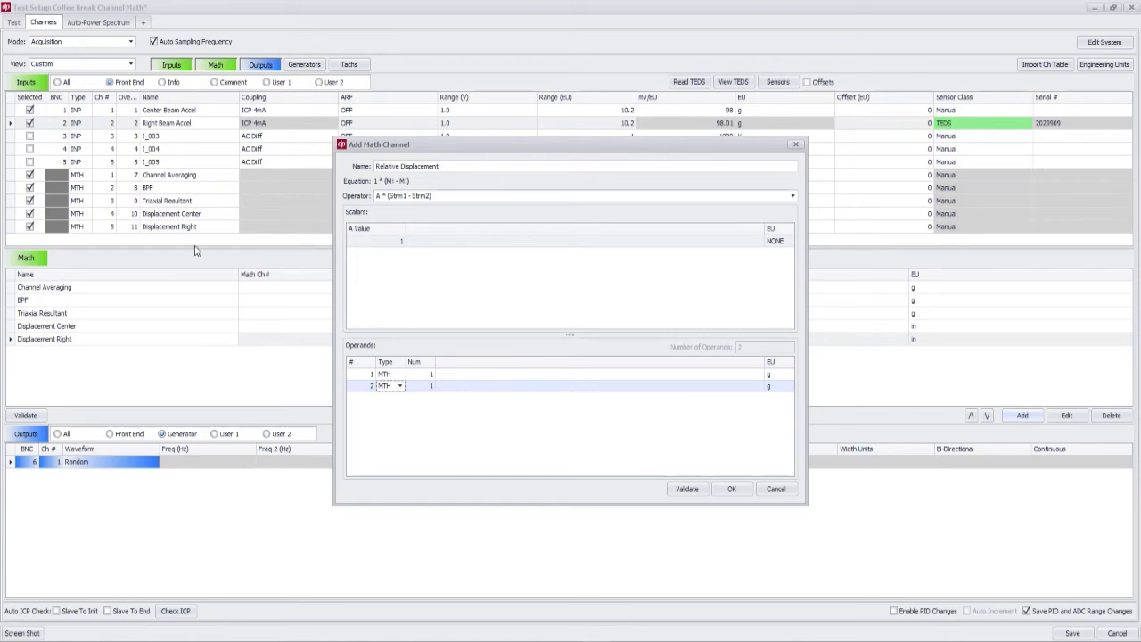
Set the Relative Displacement operands to math channels 4 and 5, then validate and accept the channel.
click(431, 375)
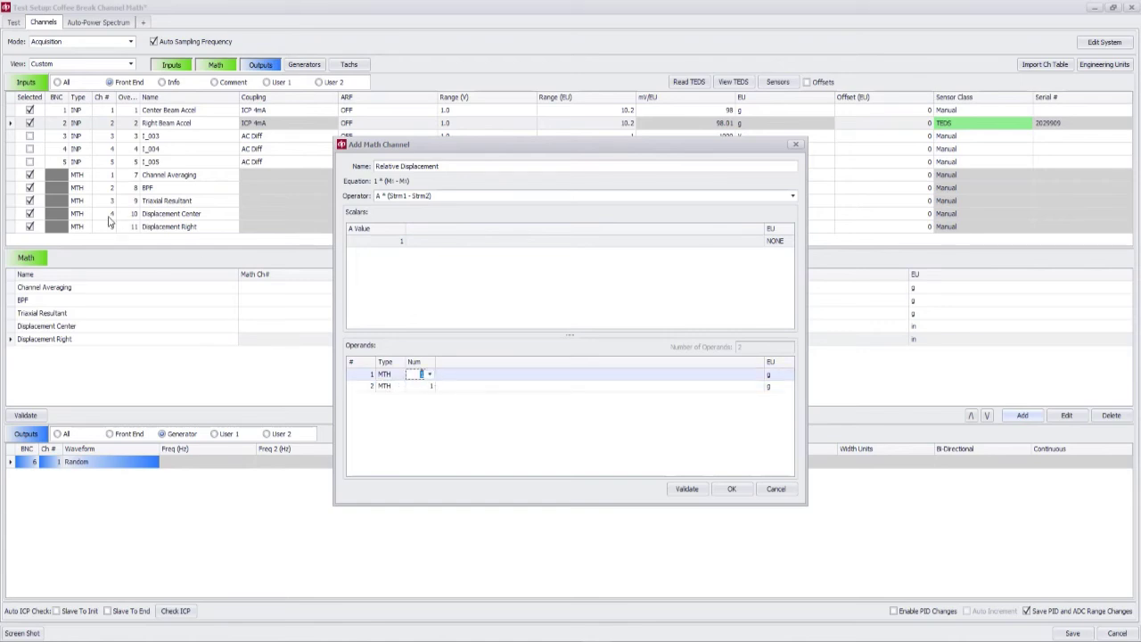
click(429, 374)
click(424, 415)
click(429, 385)
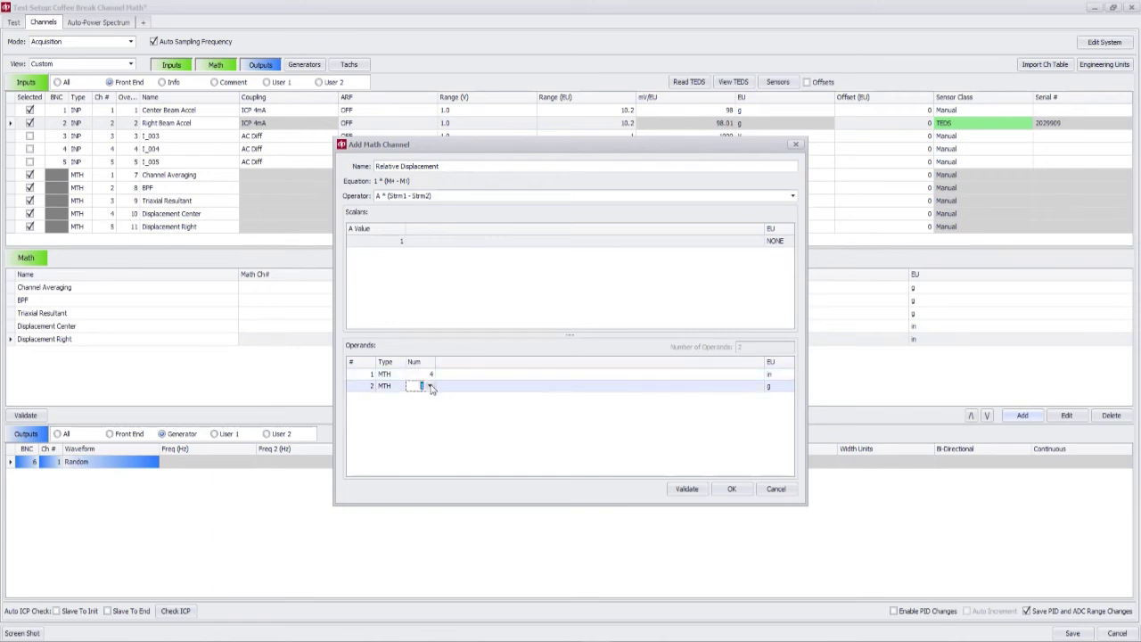
click(414, 433)
click(687, 490)
click(614, 357)
click(731, 489)
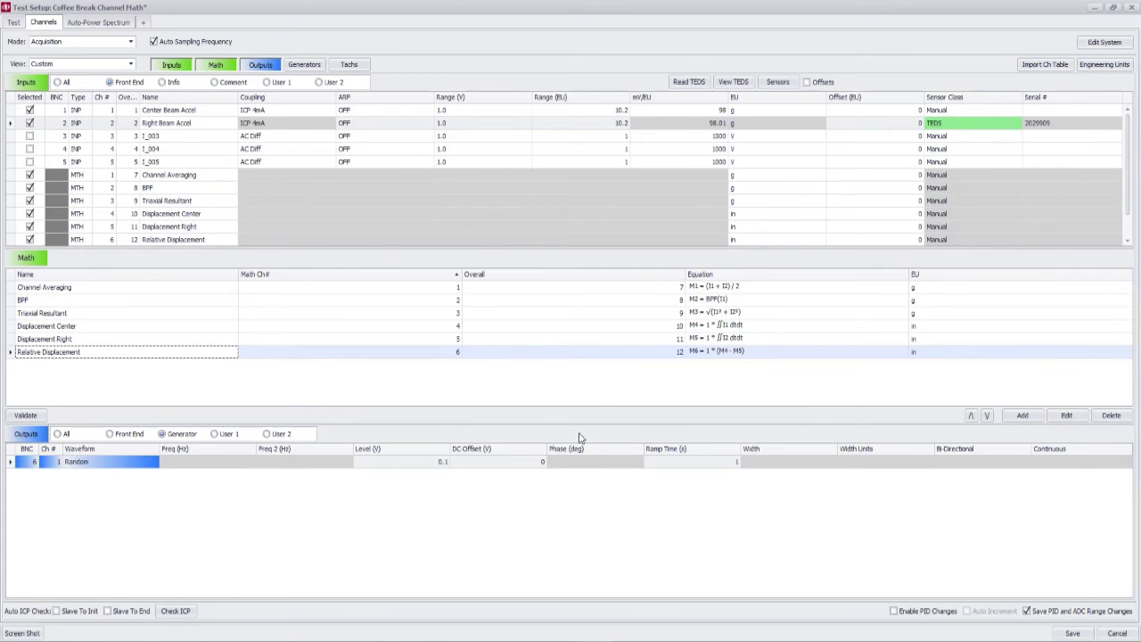
Start a kinematic matrix whose point of interest includes only the Z translation and the Ry rotation.
click(1016, 415)
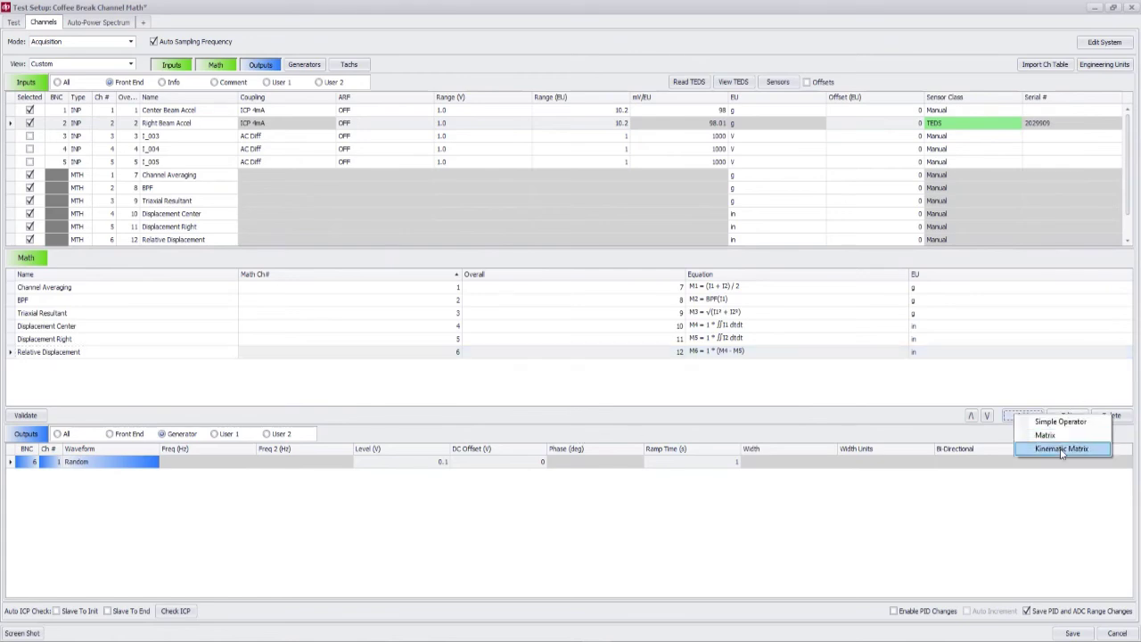
click(1061, 449)
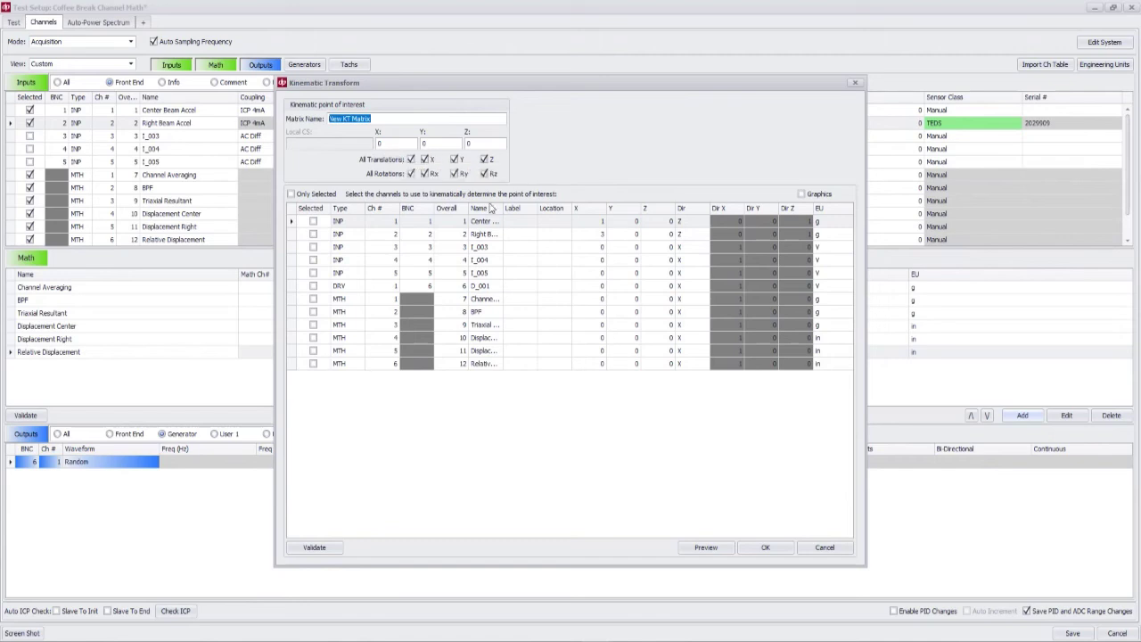
click(410, 159)
click(410, 173)
click(484, 160)
click(455, 173)
Select the Center and Right Beam Accel inputs as the kinematic matrix's source channels, then preview and accept the matrix.
click(313, 221)
click(313, 233)
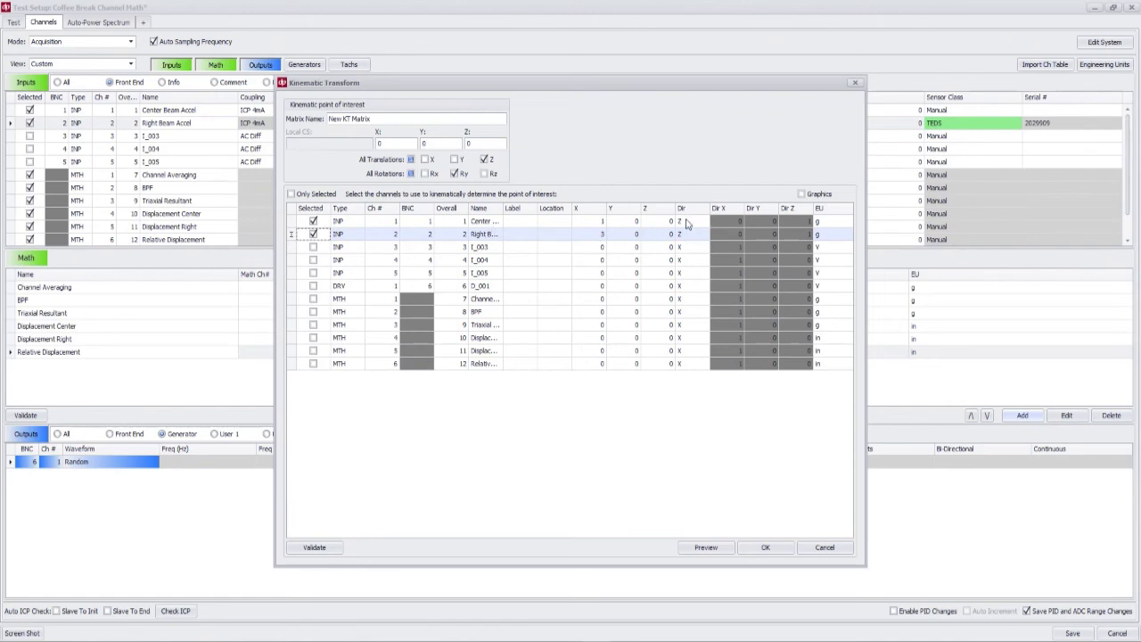
click(703, 549)
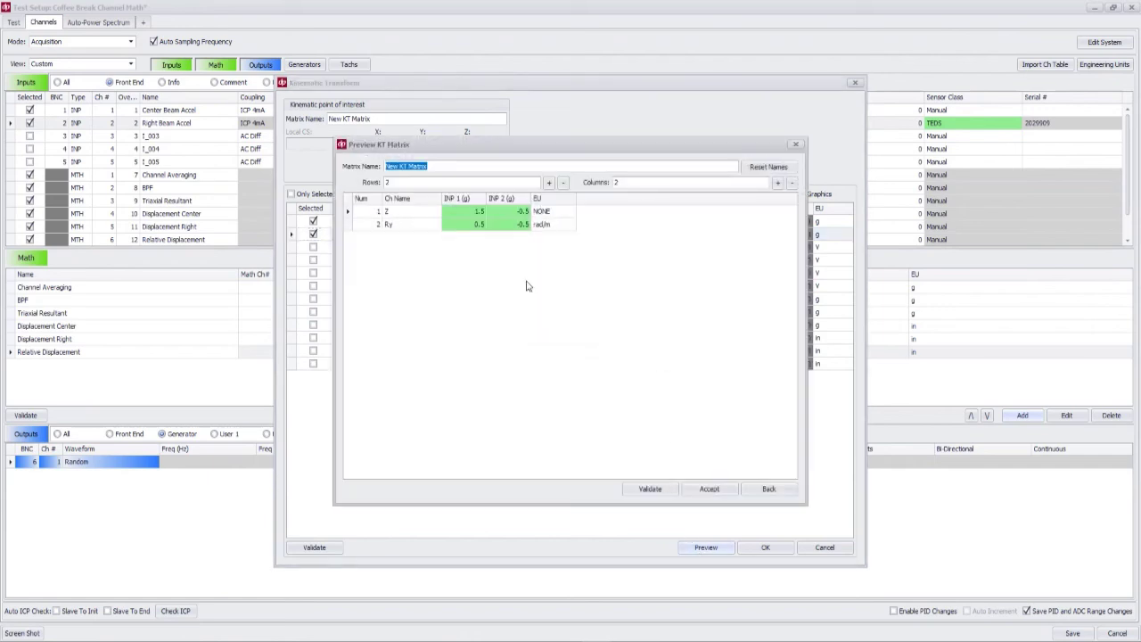
click(422, 210)
click(709, 490)
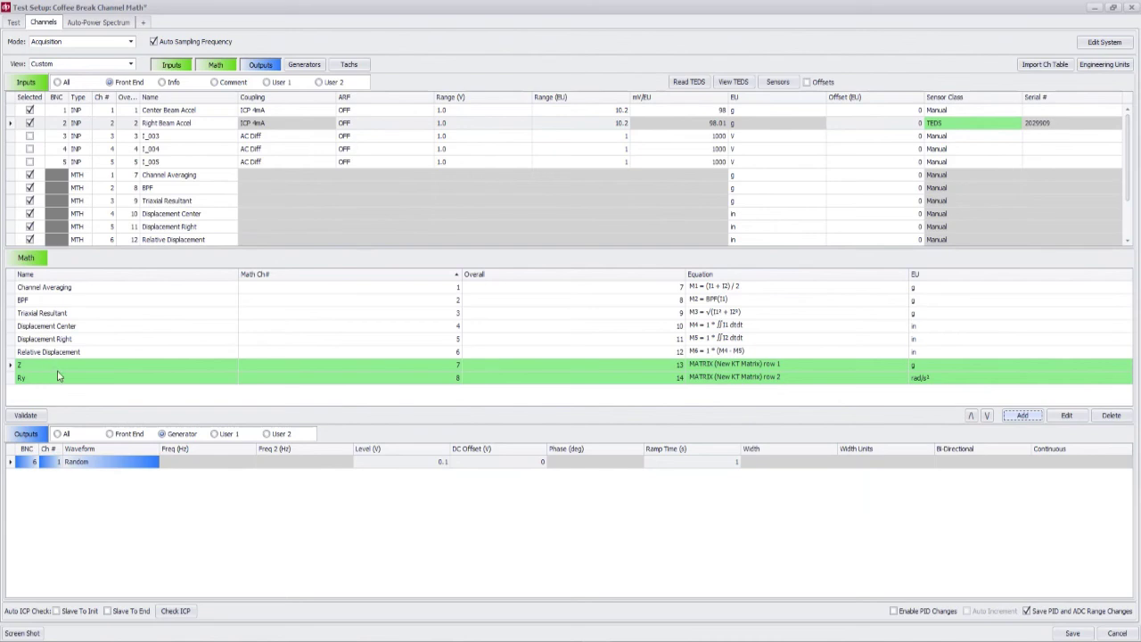
Enable the Z and Ry math channels in the inputs table and save the test setup.
scroll(1132, 140, down, 1)
click(30, 214)
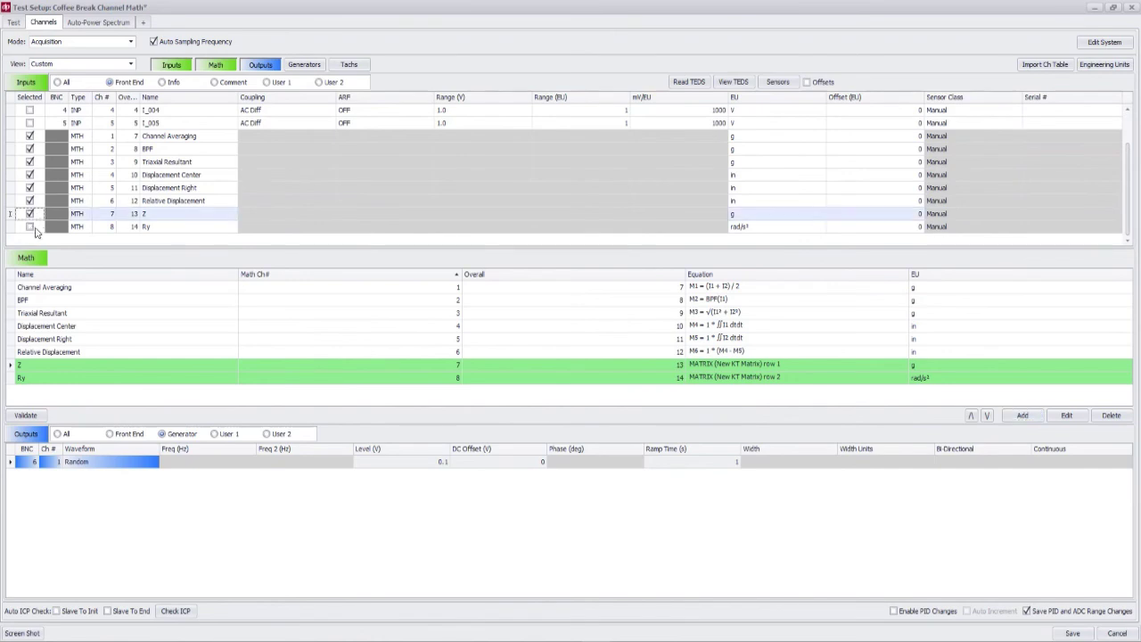
click(29, 226)
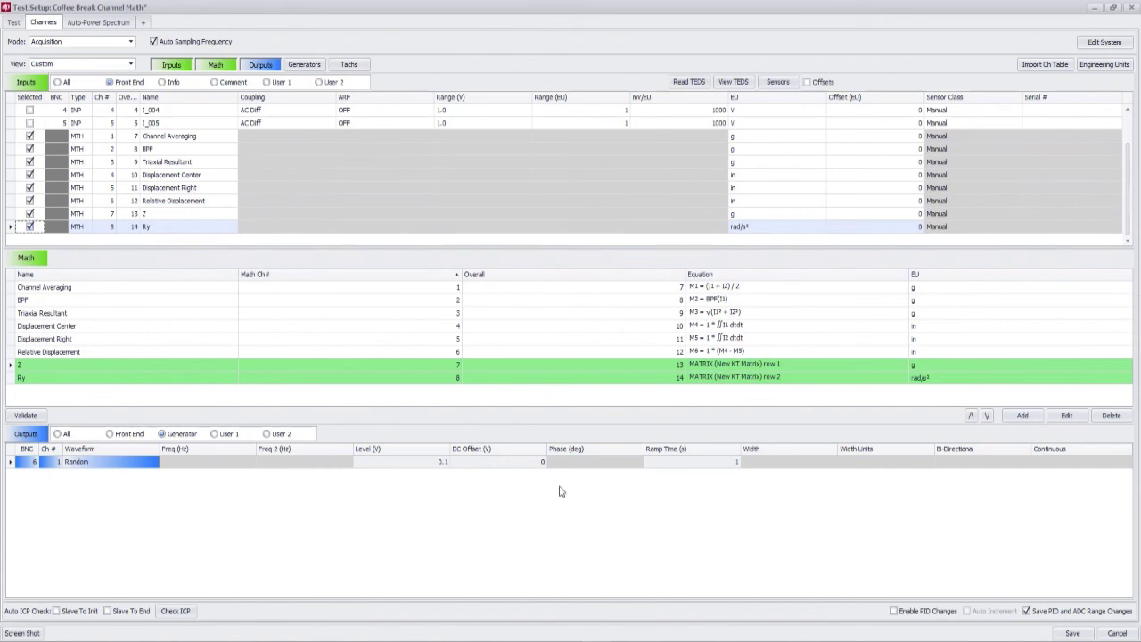
click(1071, 632)
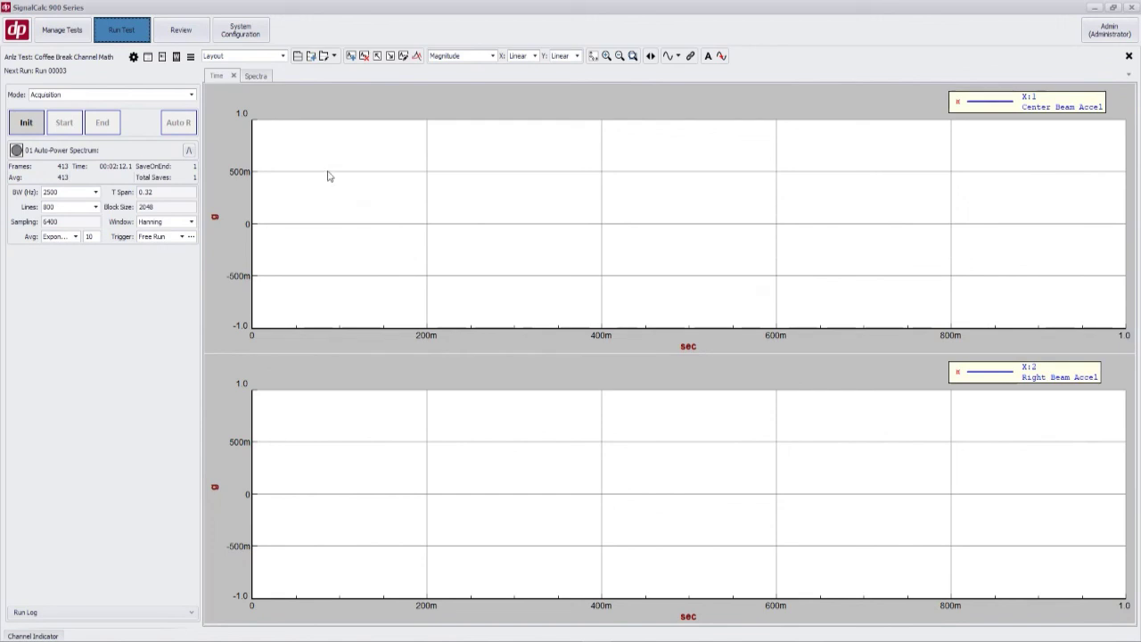
Reopen the Coffee Break Channel Math test from the test list and show its Time plots.
click(76, 39)
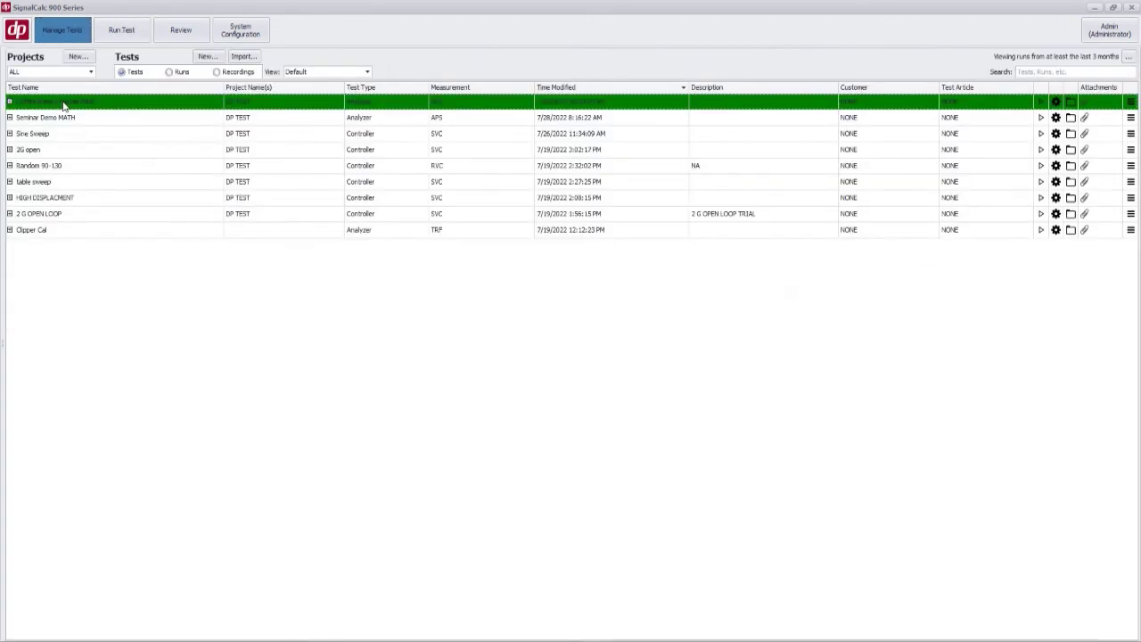
click(577, 367)
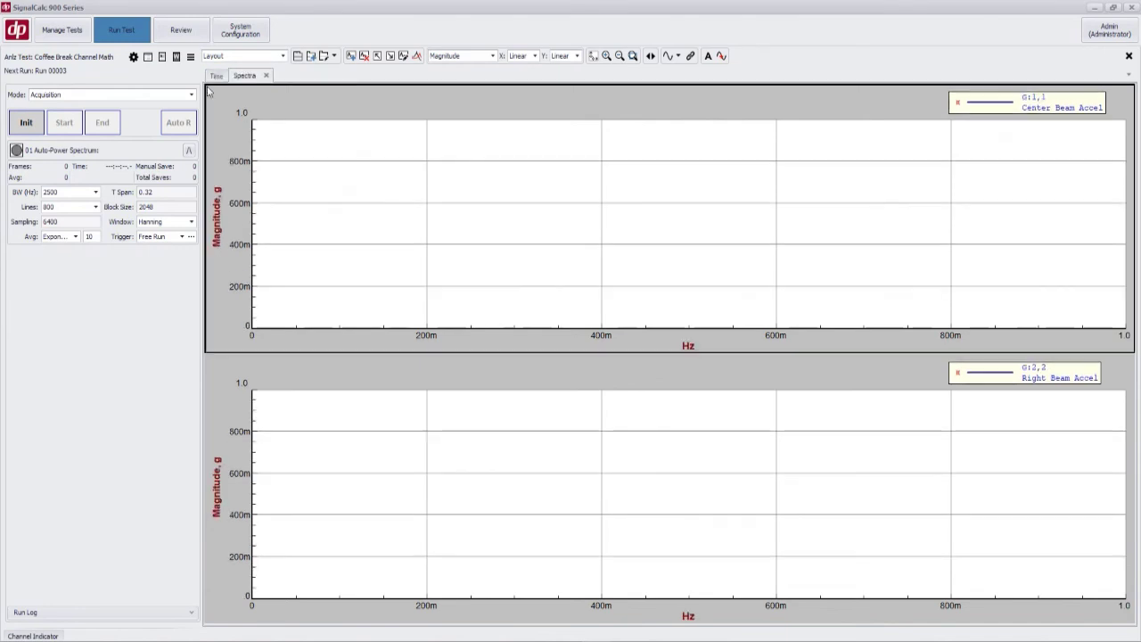
click(215, 77)
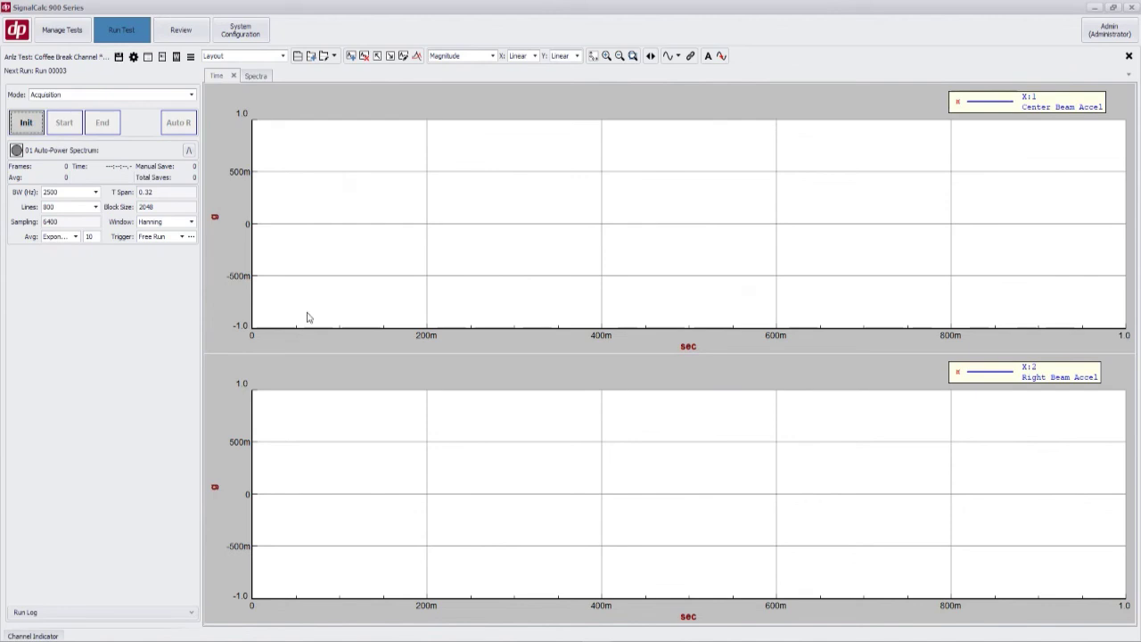
Initialize the Coffee Break Channel Math test and start the acquisition run.
click(25, 122)
click(629, 472)
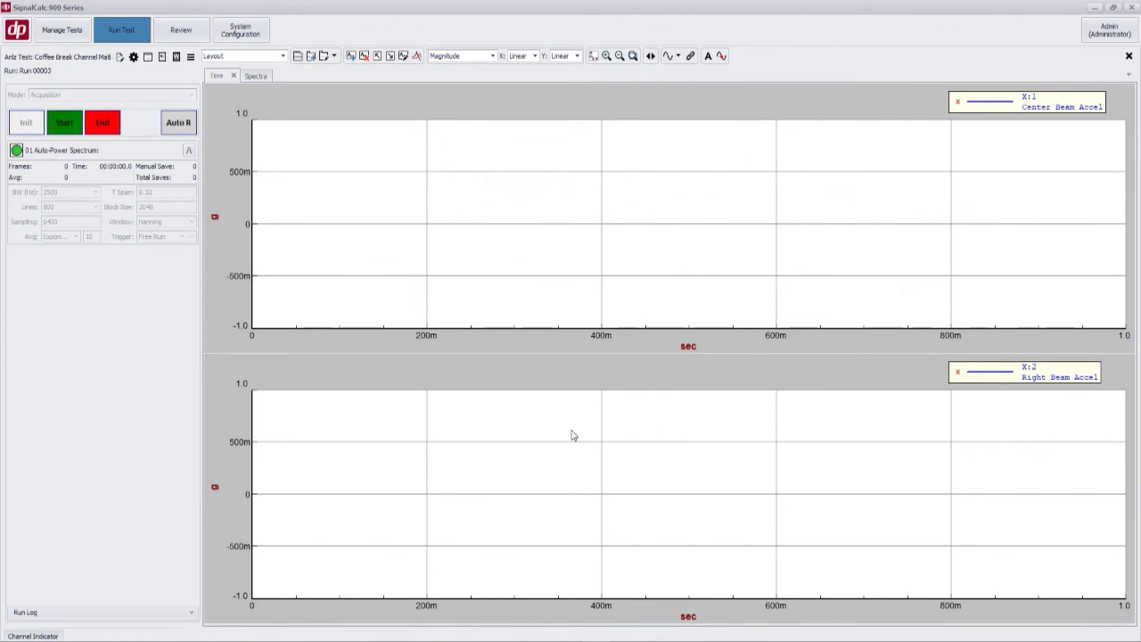
click(71, 118)
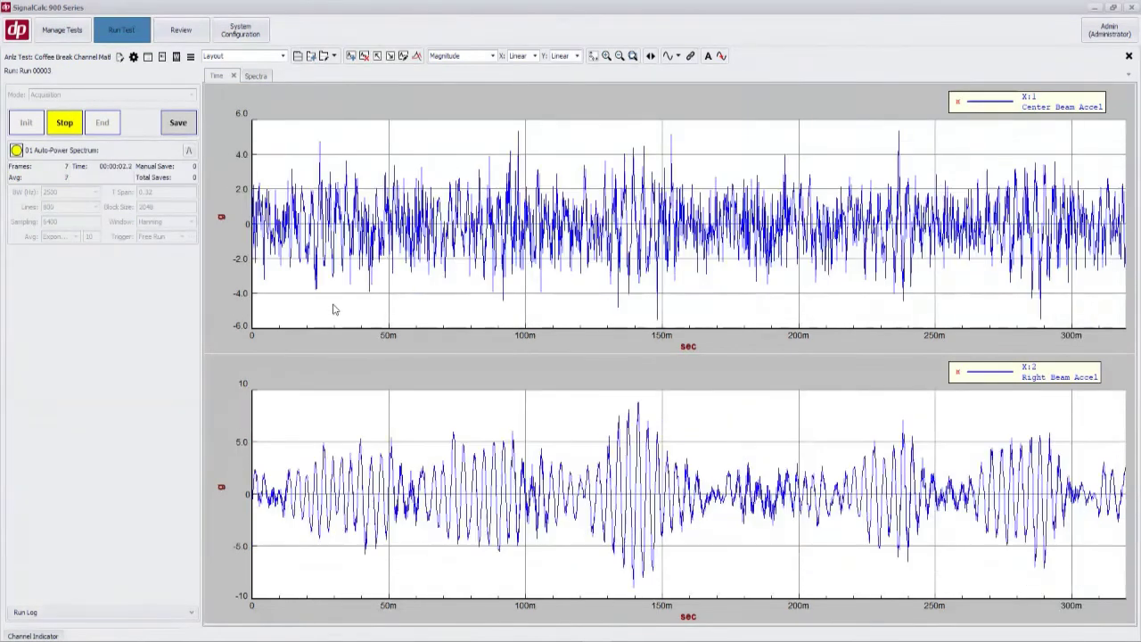
Add an empty third plot pane beneath the Center and Right Beam Accel time plots.
click(333, 310)
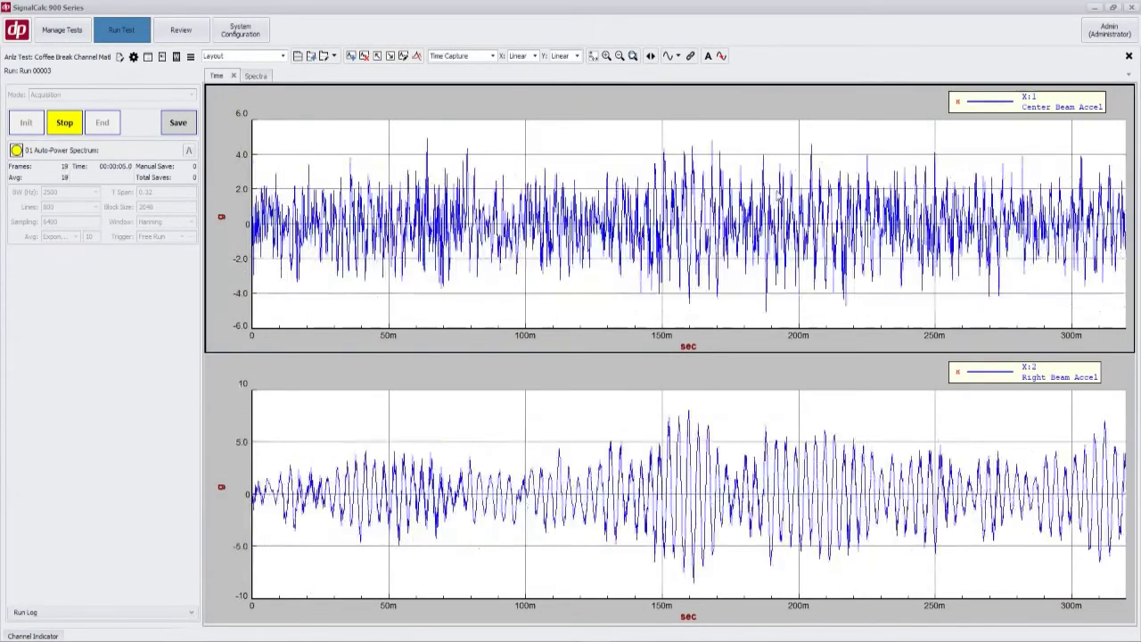
click(775, 473)
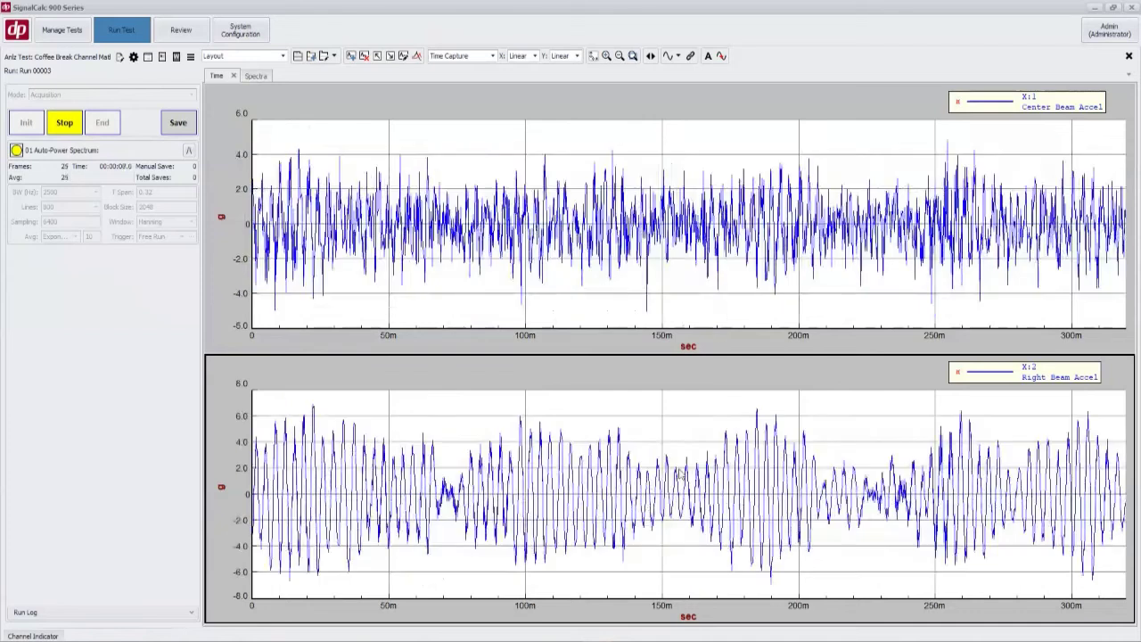
click(603, 311)
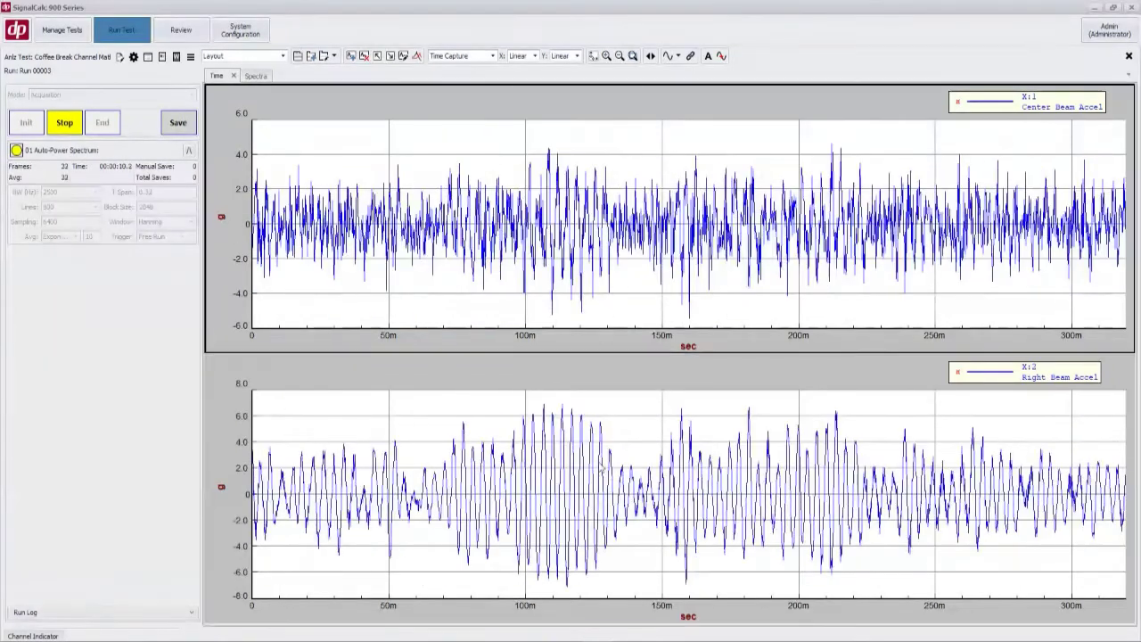
click(501, 395)
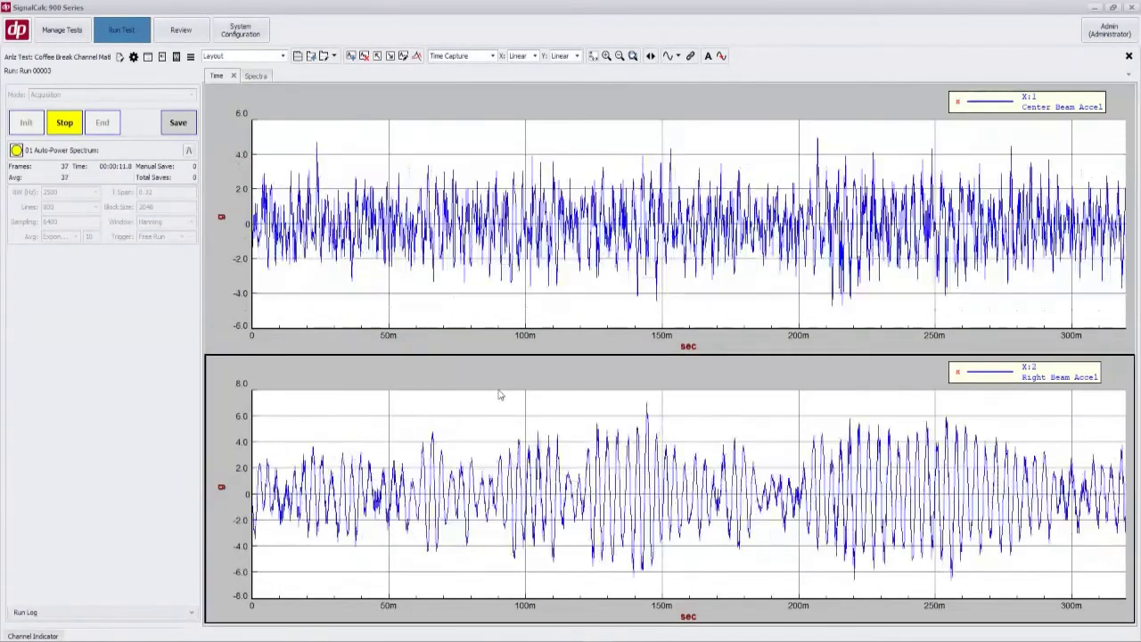
click(352, 56)
click(614, 514)
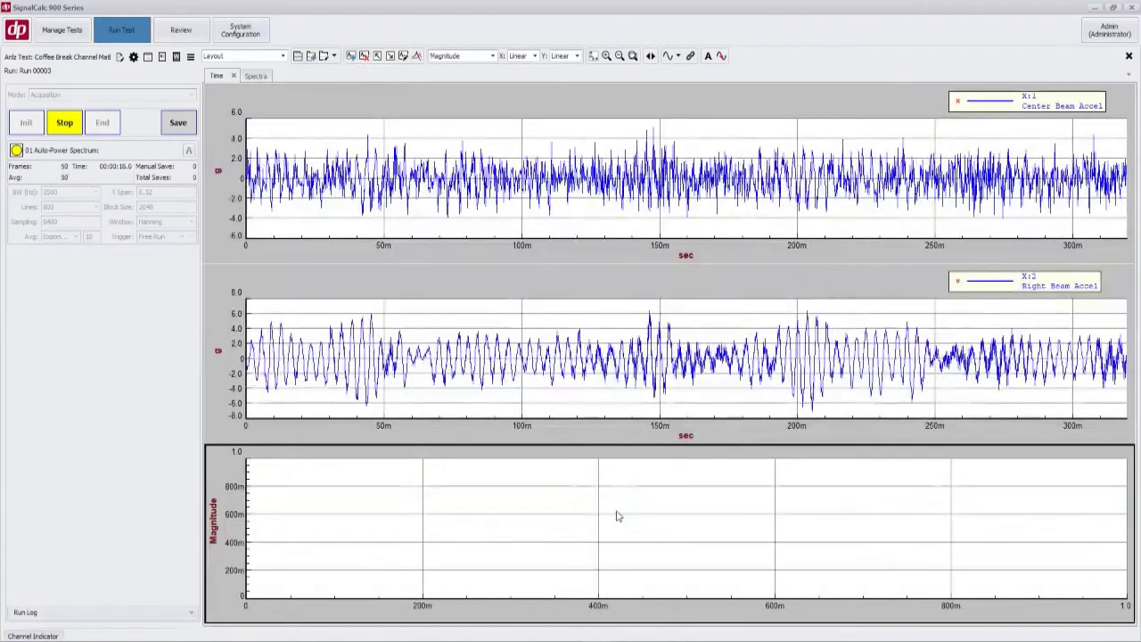
Open the signal selection for the empty third time graph and enable multiple graphs.
right_click(600, 515)
click(629, 433)
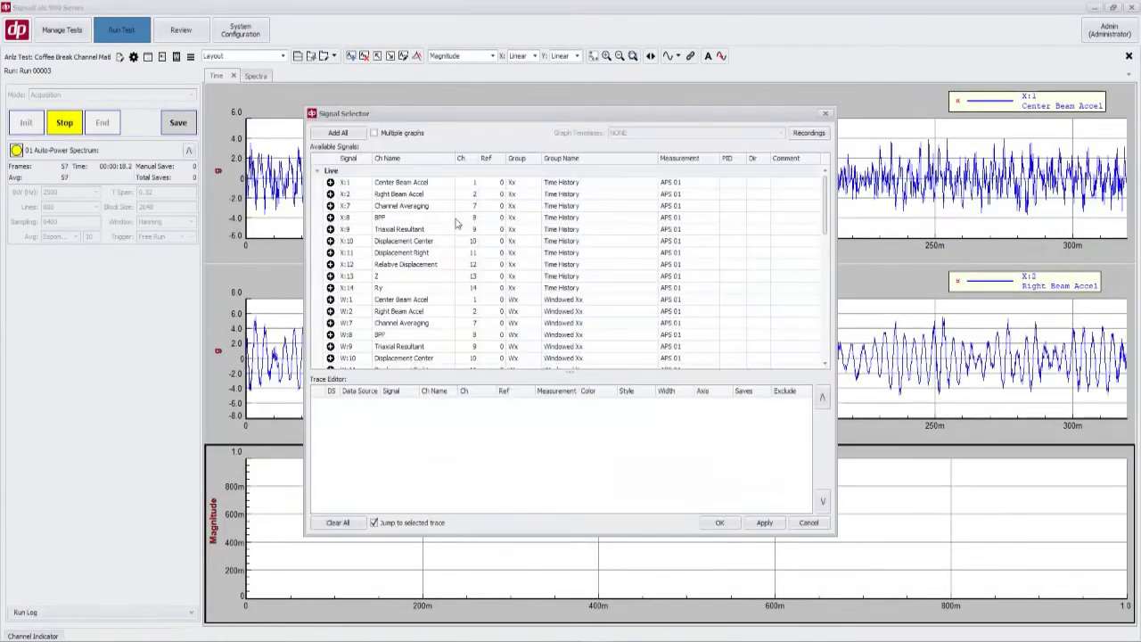
click(389, 134)
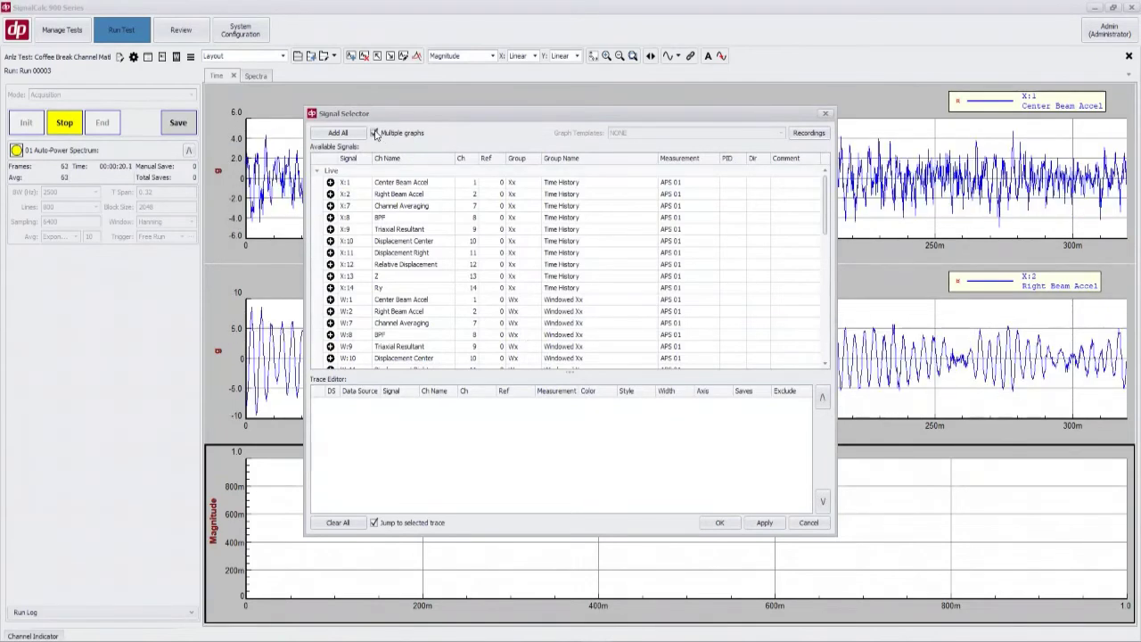
Add the time history signals X:7 through X:14 and plot each in its own graph.
click(330, 206)
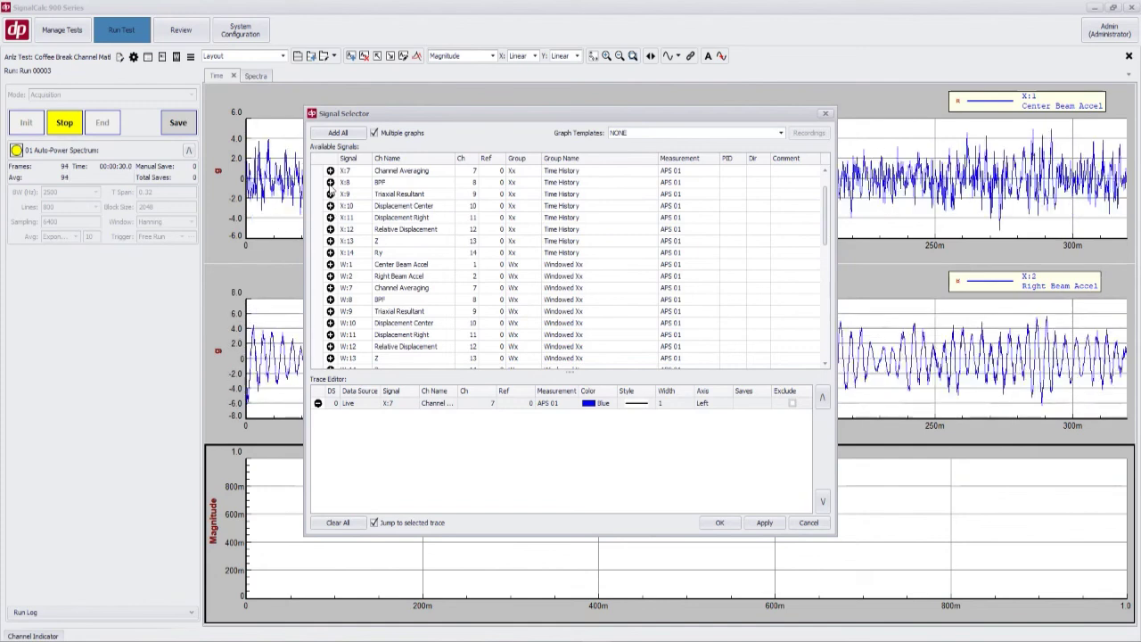
click(330, 182)
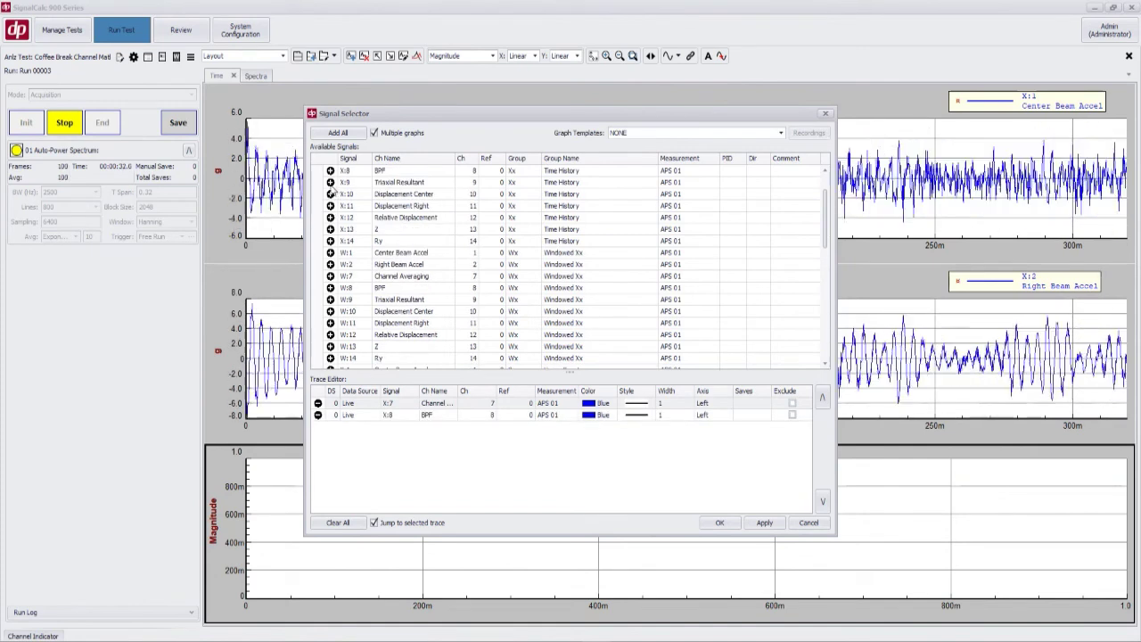
click(330, 182)
click(330, 182)
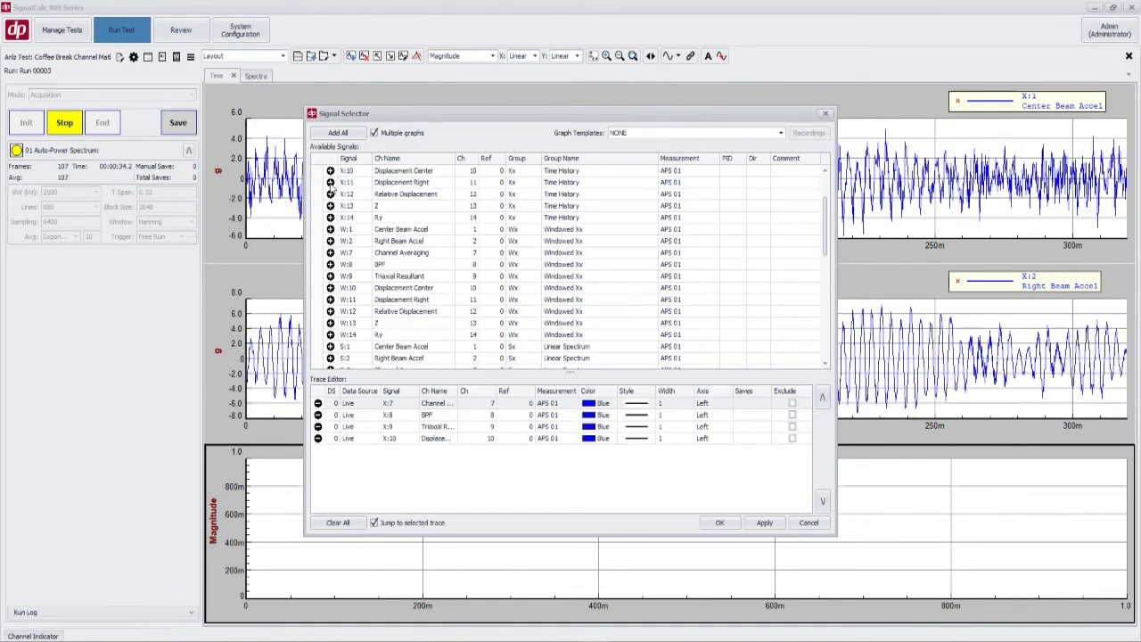
click(330, 182)
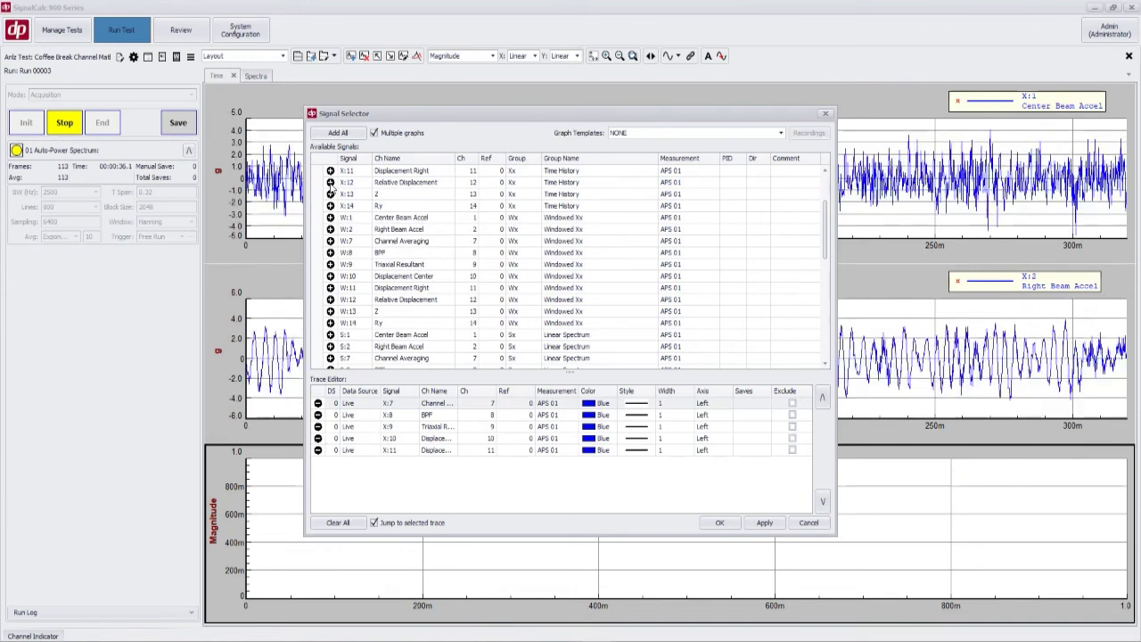
click(330, 182)
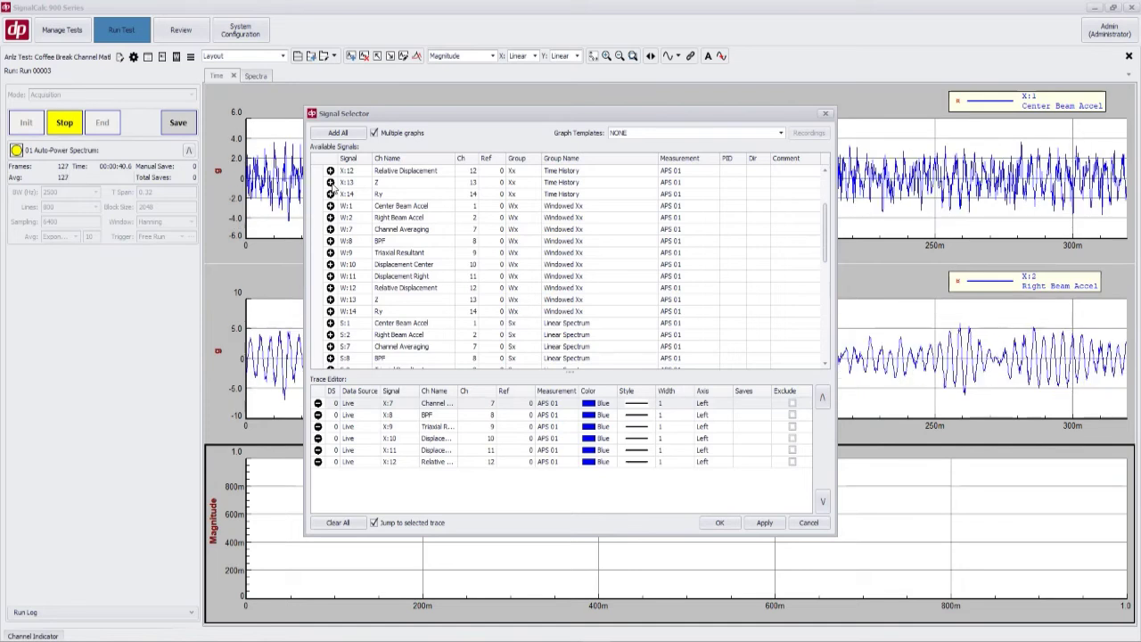
click(330, 182)
click(330, 182)
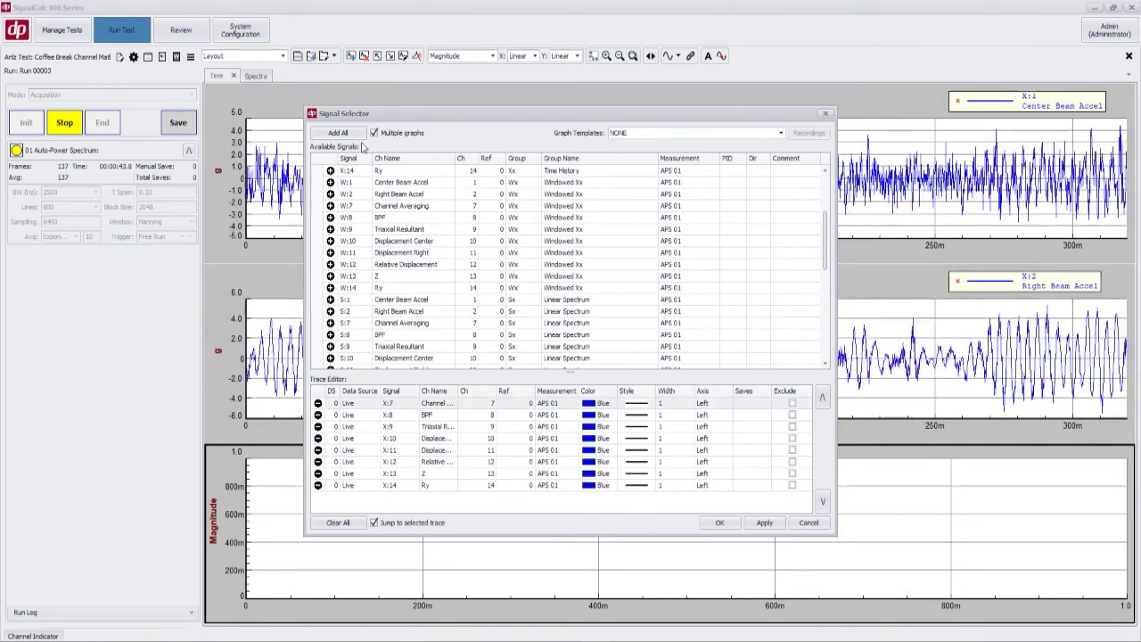
click(764, 522)
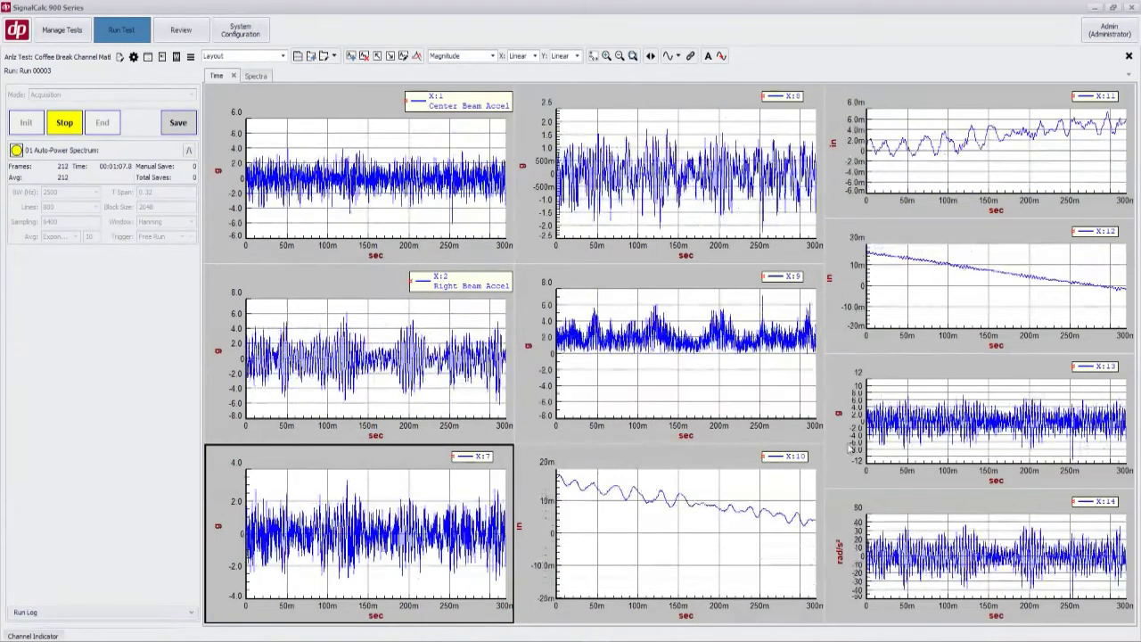
Copy the graph attributes of the Right Beam Accel time plot to the other time graphs.
click(718, 357)
click(482, 479)
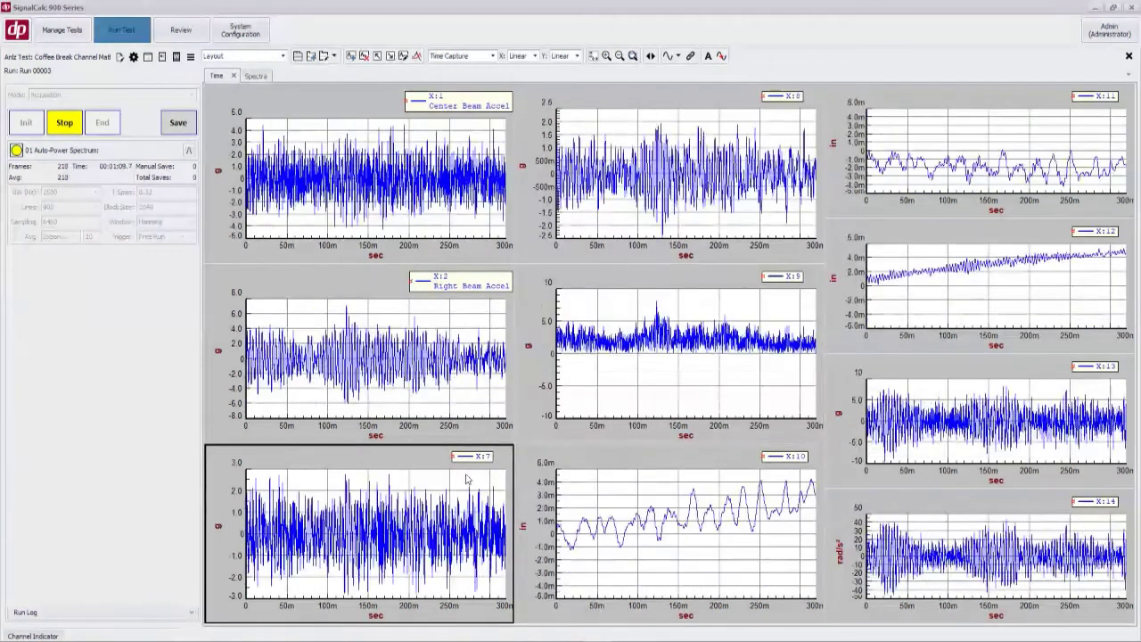
click(452, 301)
right_click(453, 302)
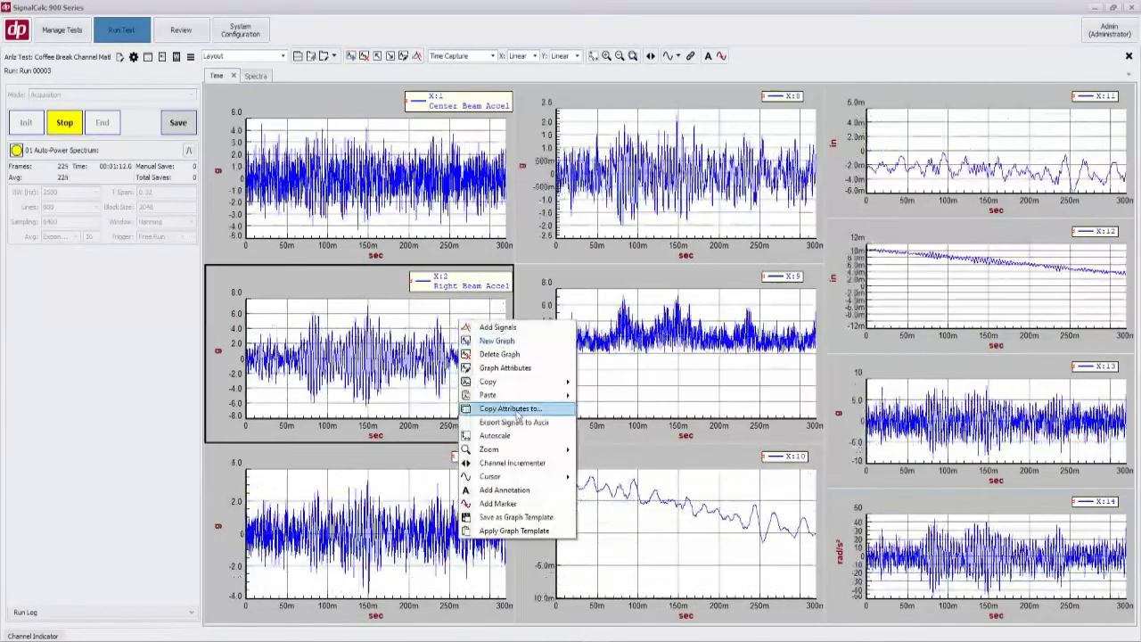
click(517, 414)
click(563, 351)
Examine the time plots of the math channels, from Channel Averaging through the displacements to Z and Ry.
click(454, 487)
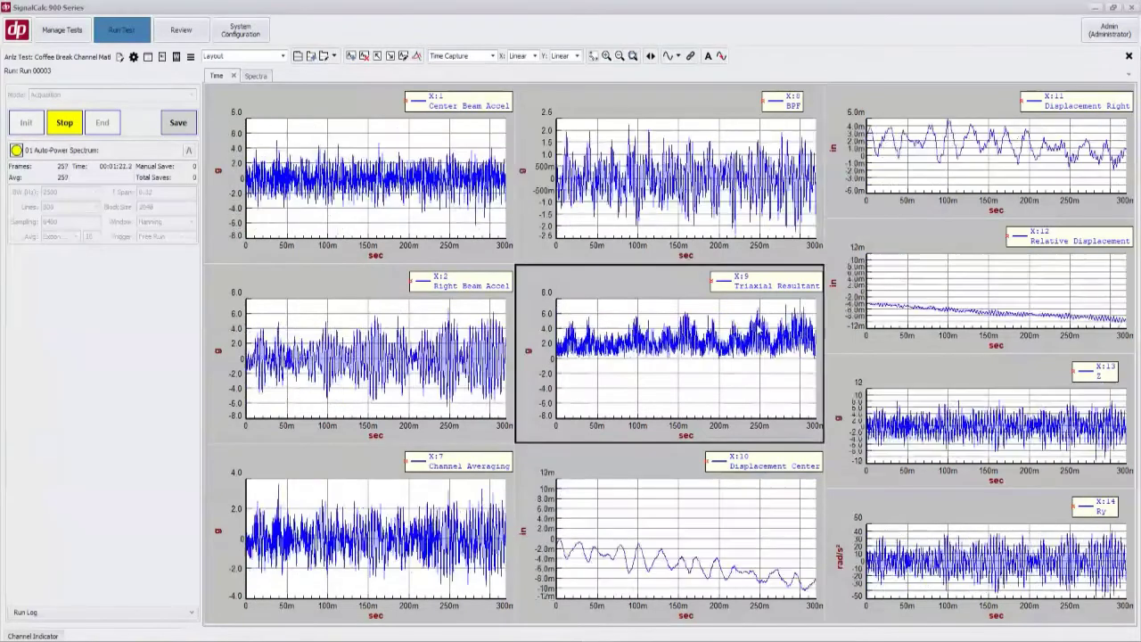
click(712, 479)
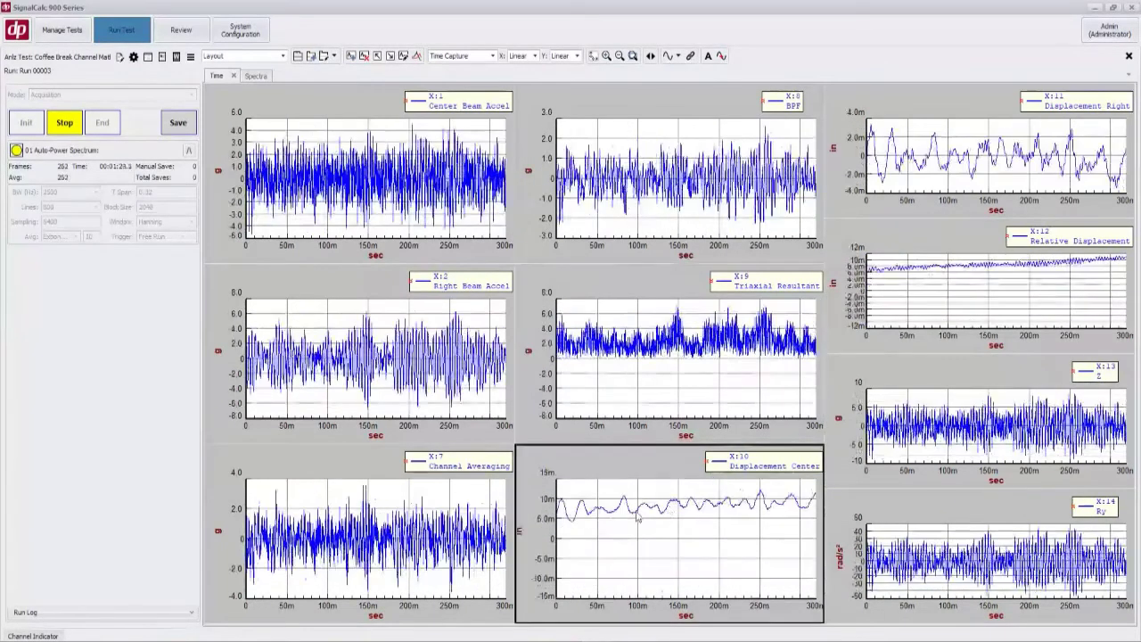
click(936, 167)
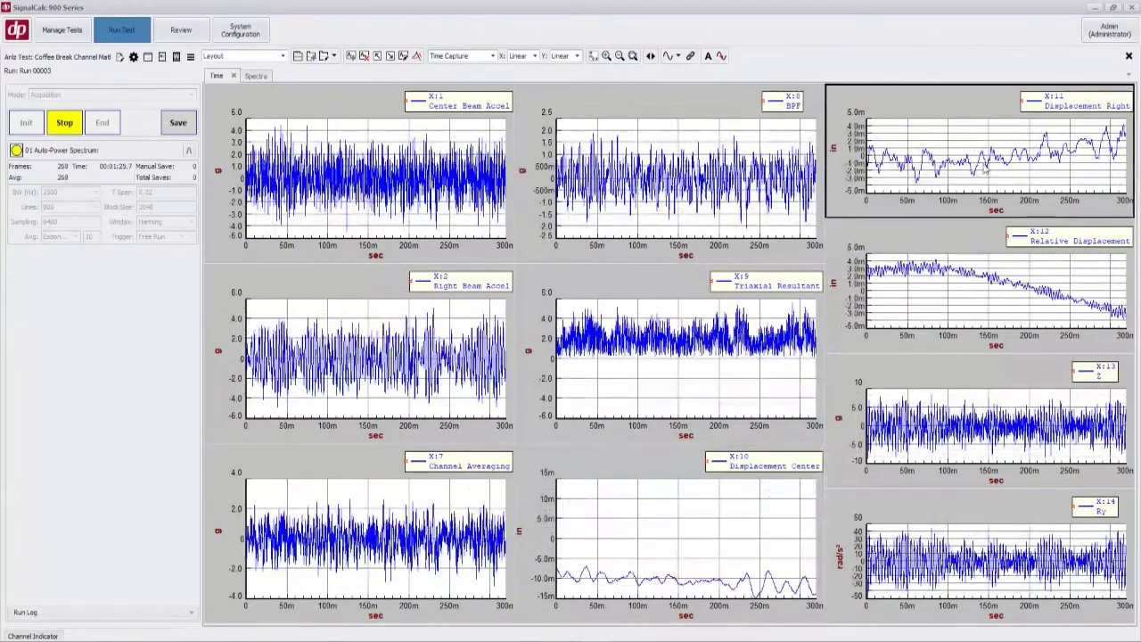
click(941, 313)
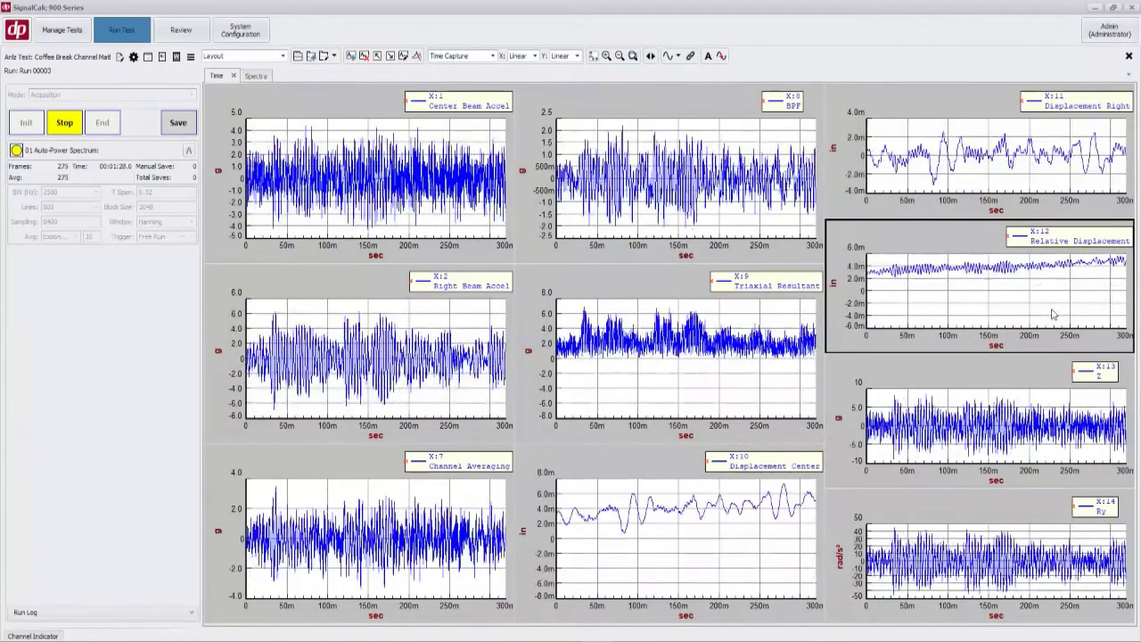
click(999, 409)
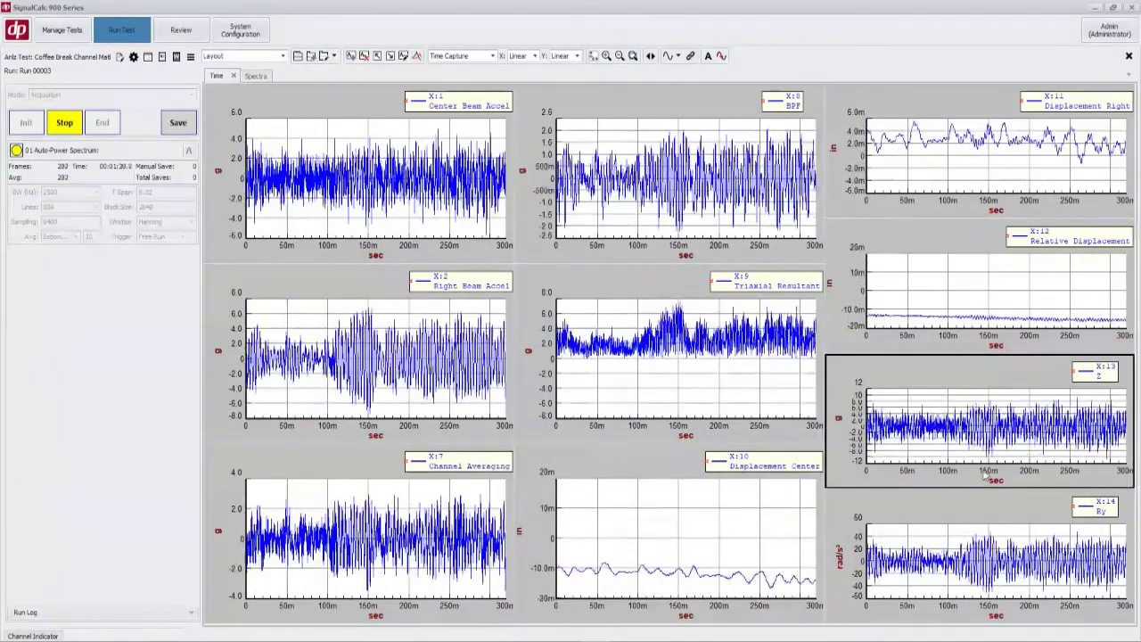
click(992, 529)
click(860, 360)
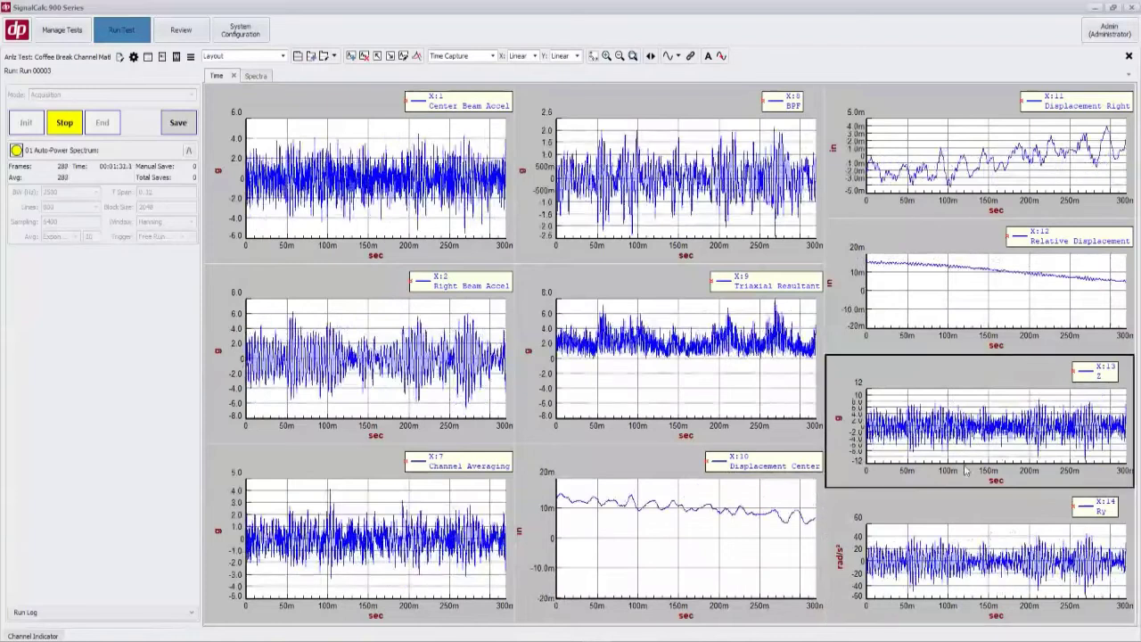
Add an empty third graph to the Spectra plots and open its signal selection.
click(255, 77)
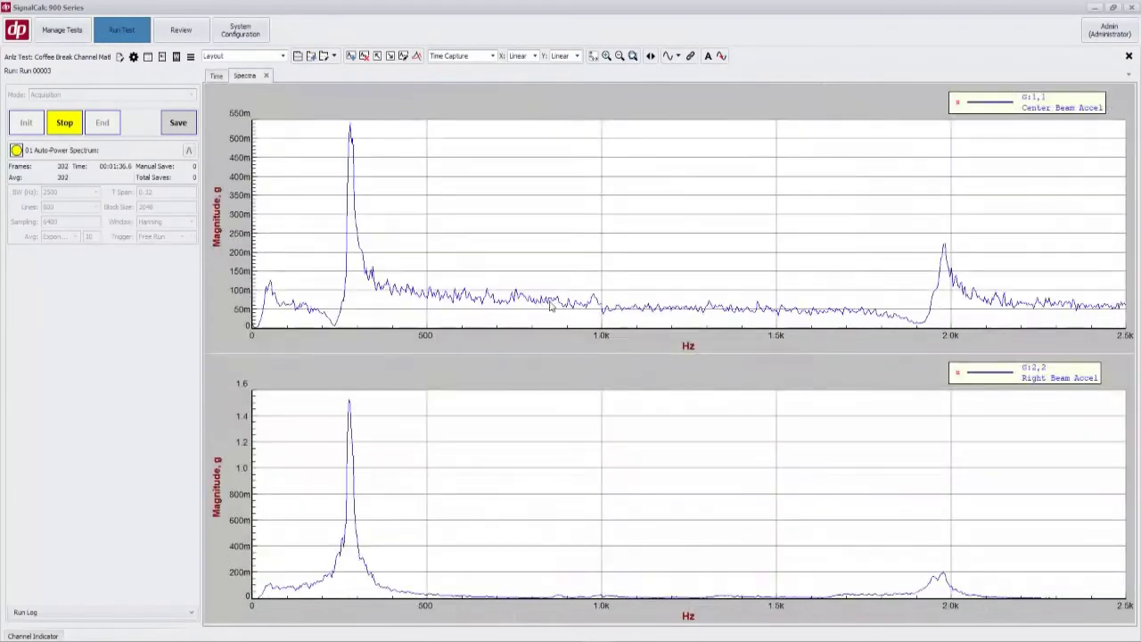
click(375, 56)
right_click(537, 502)
click(545, 429)
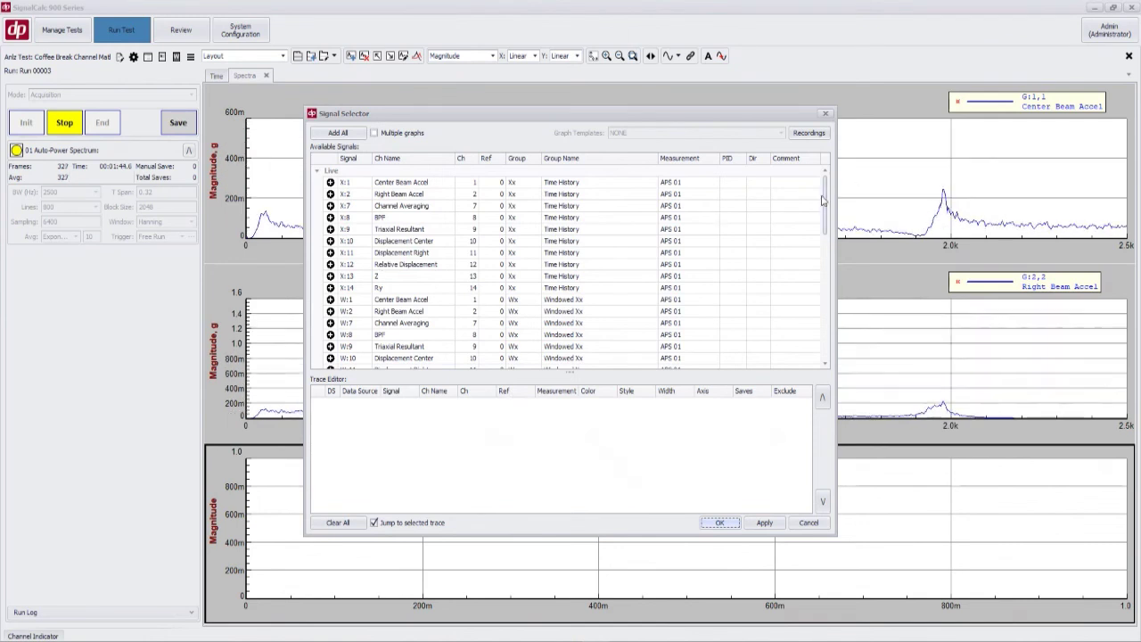
Plot the averaged autopower spectra G:7,7 through G:14,14 in multiple separate graphs.
scroll(825, 203, down, 10)
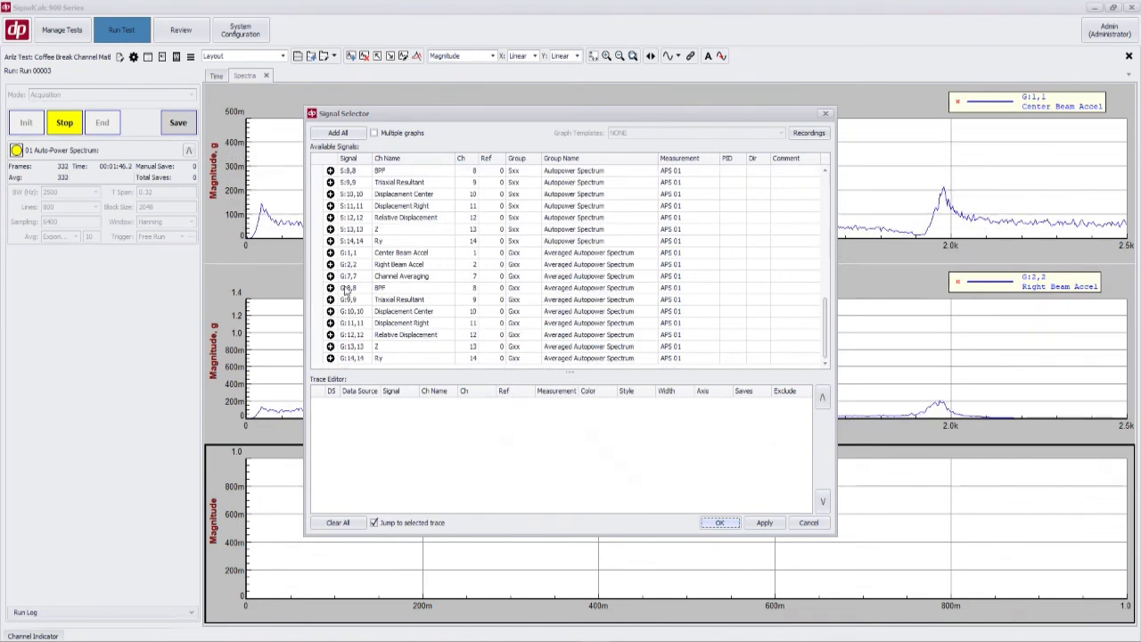
click(336, 278)
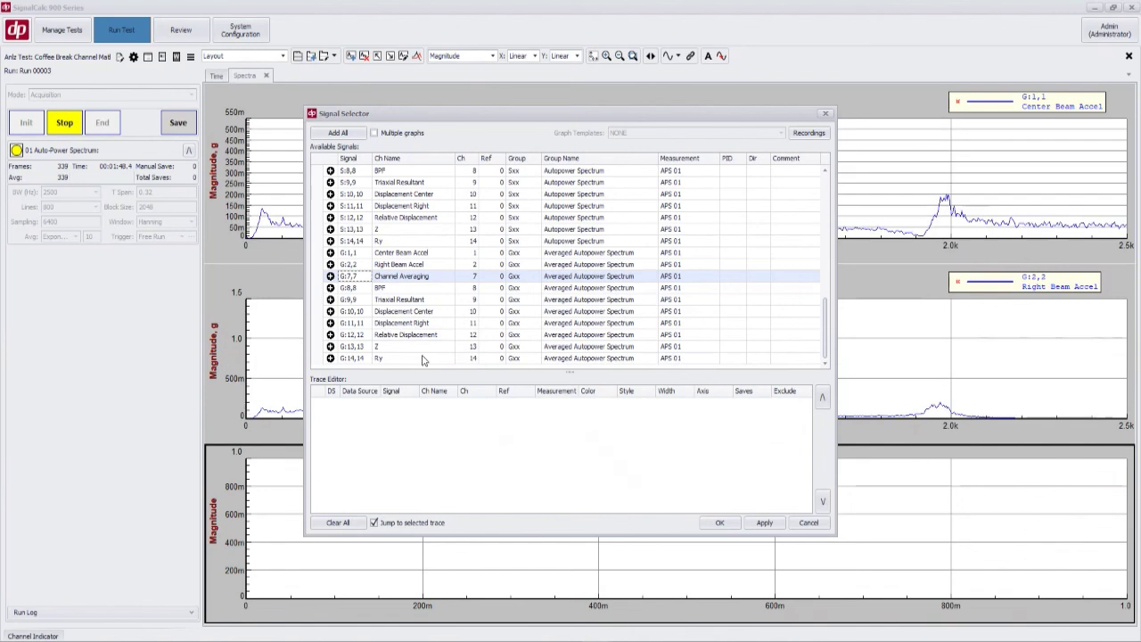
shift+click(386, 359)
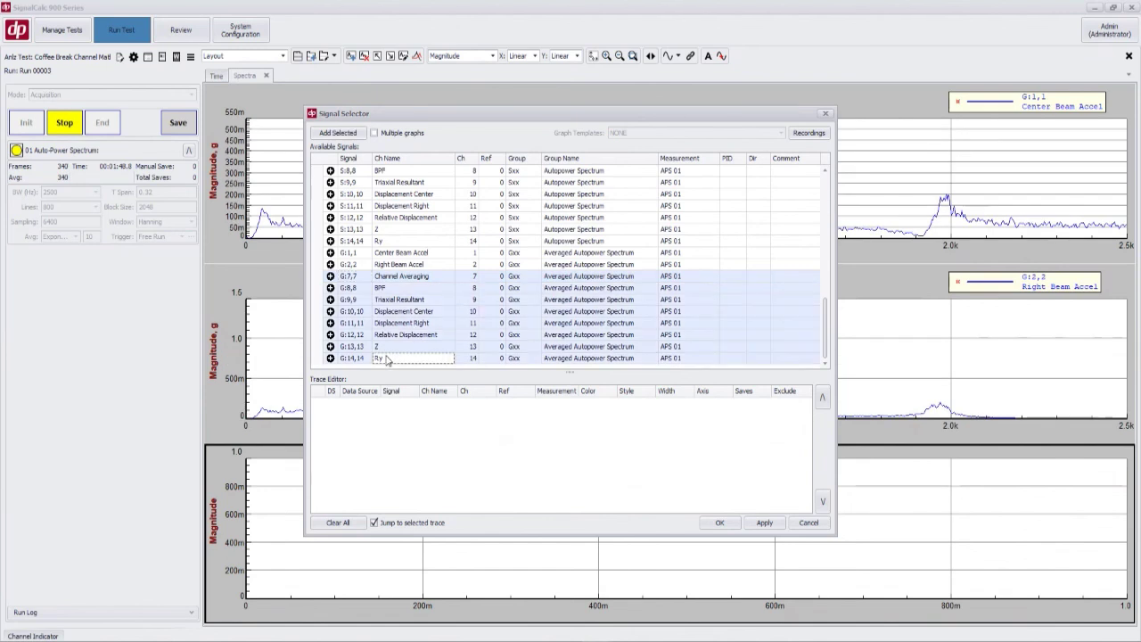
click(338, 132)
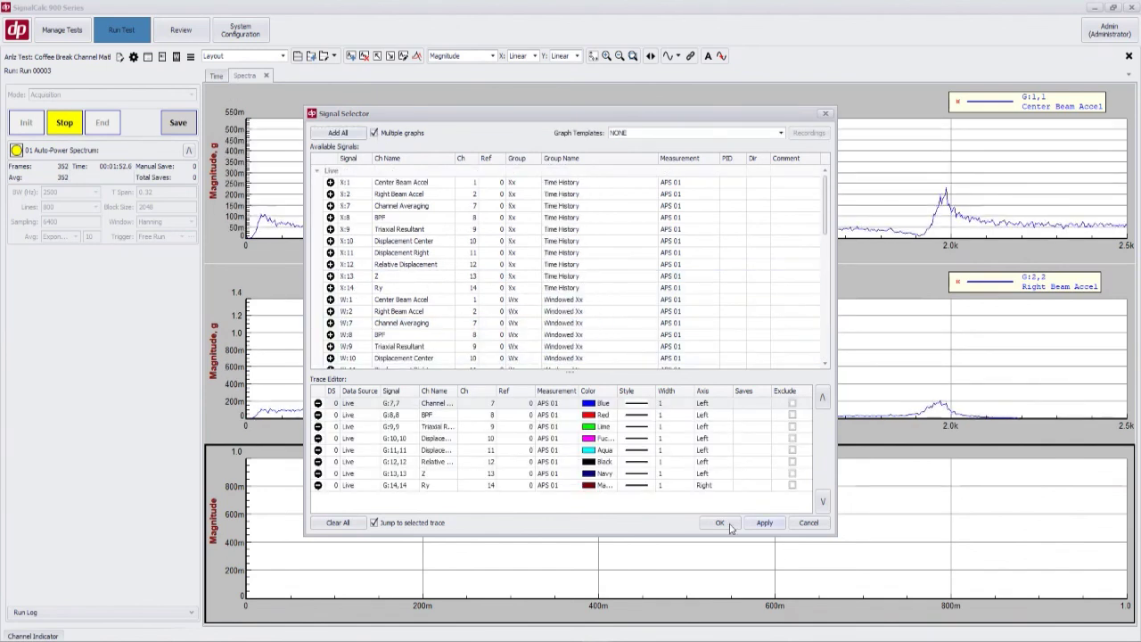
click(762, 523)
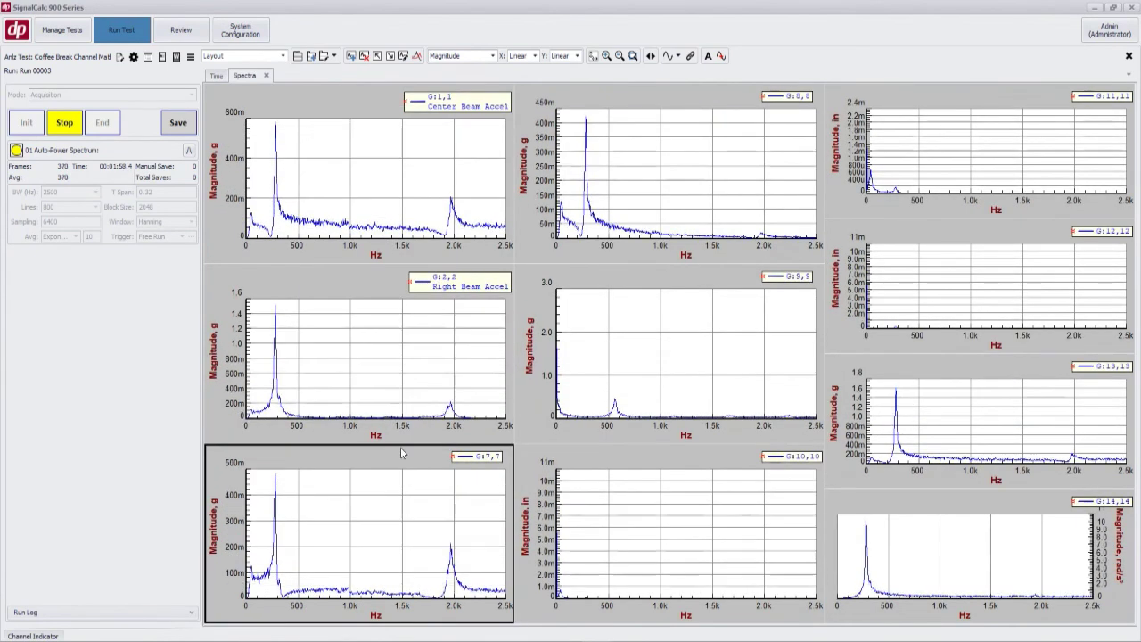
Copy the graph attributes of the Right Beam Accel spectrum to the other spectra graphs.
right_click(453, 350)
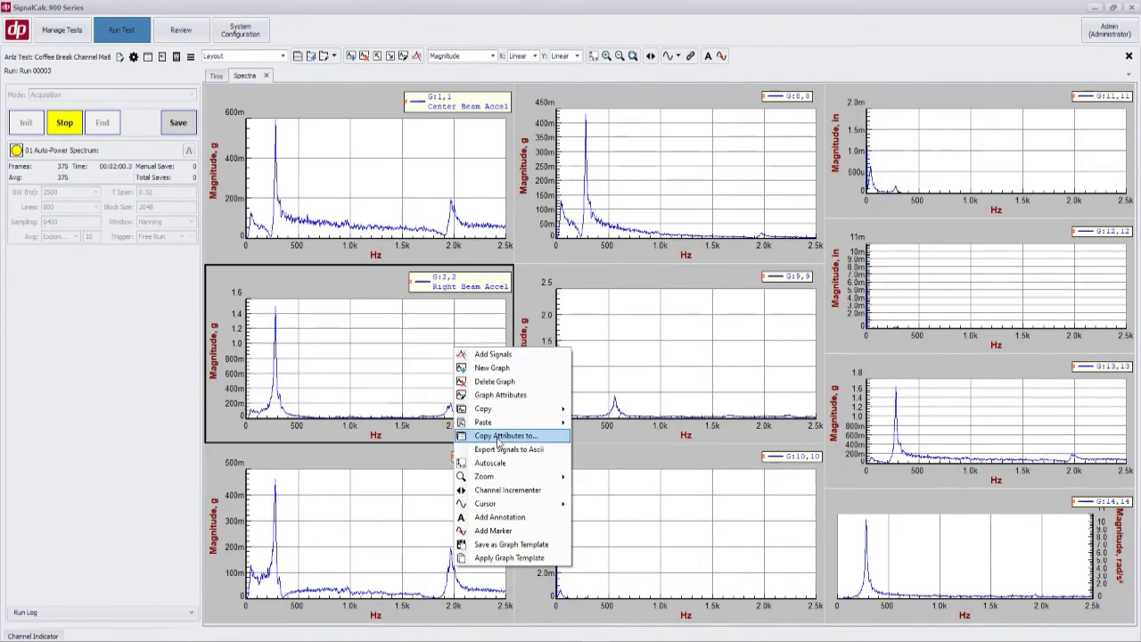
click(499, 439)
click(563, 355)
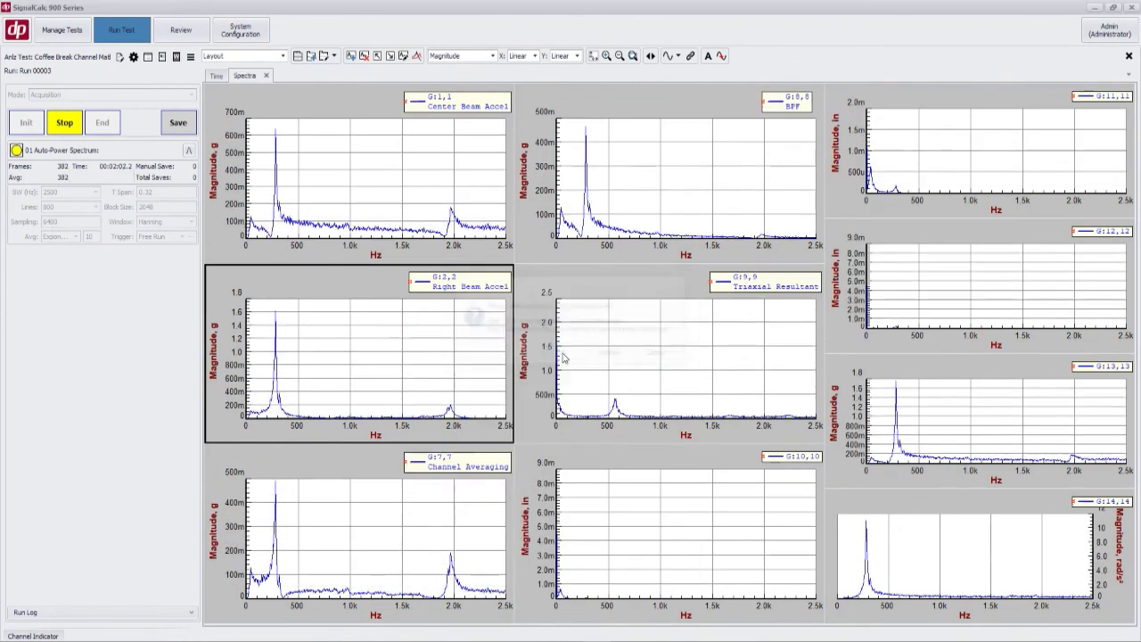
Examine the averaged spectra of the math channels, from Channel Averaging and BPF through the displacements to Z and Ry.
click(453, 506)
click(739, 151)
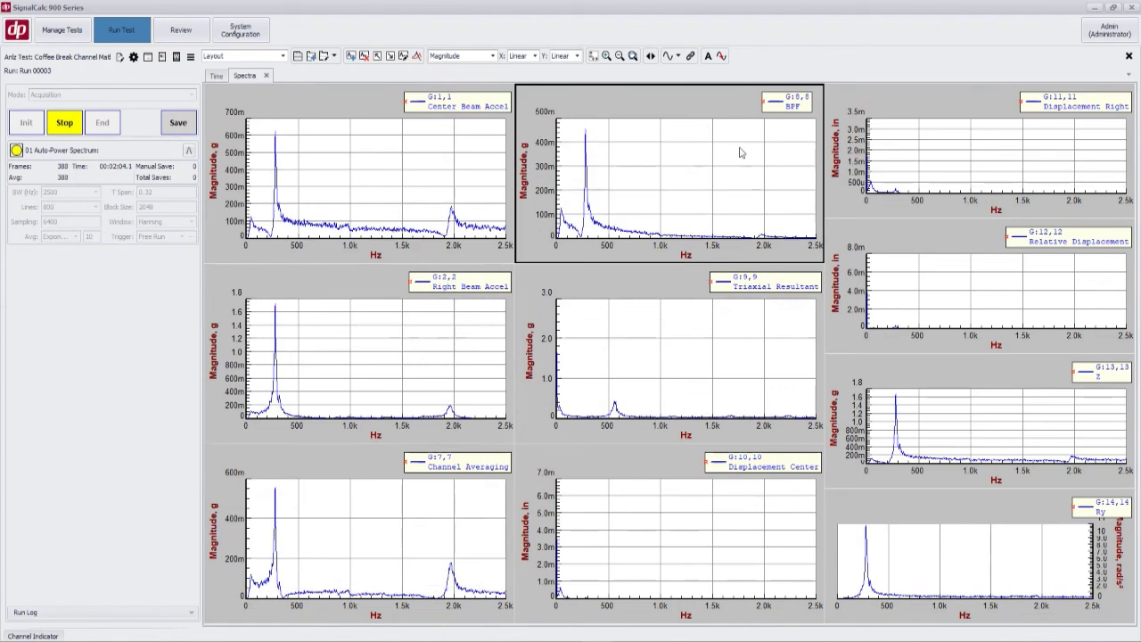
click(424, 517)
click(785, 125)
click(730, 310)
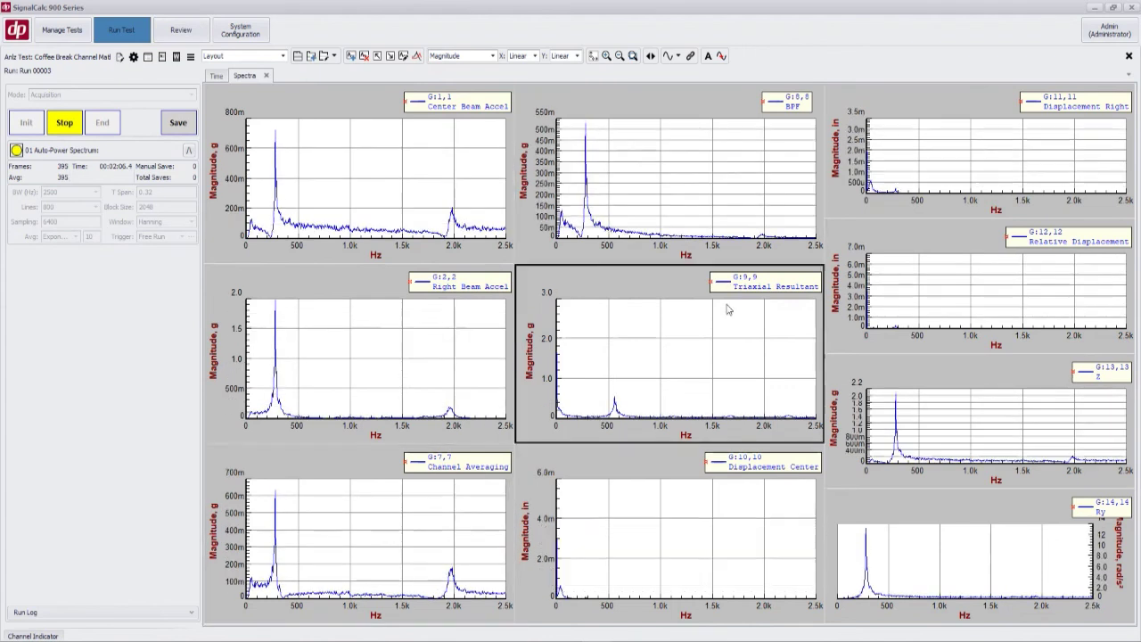
click(720, 464)
click(935, 122)
click(962, 329)
click(976, 419)
click(987, 529)
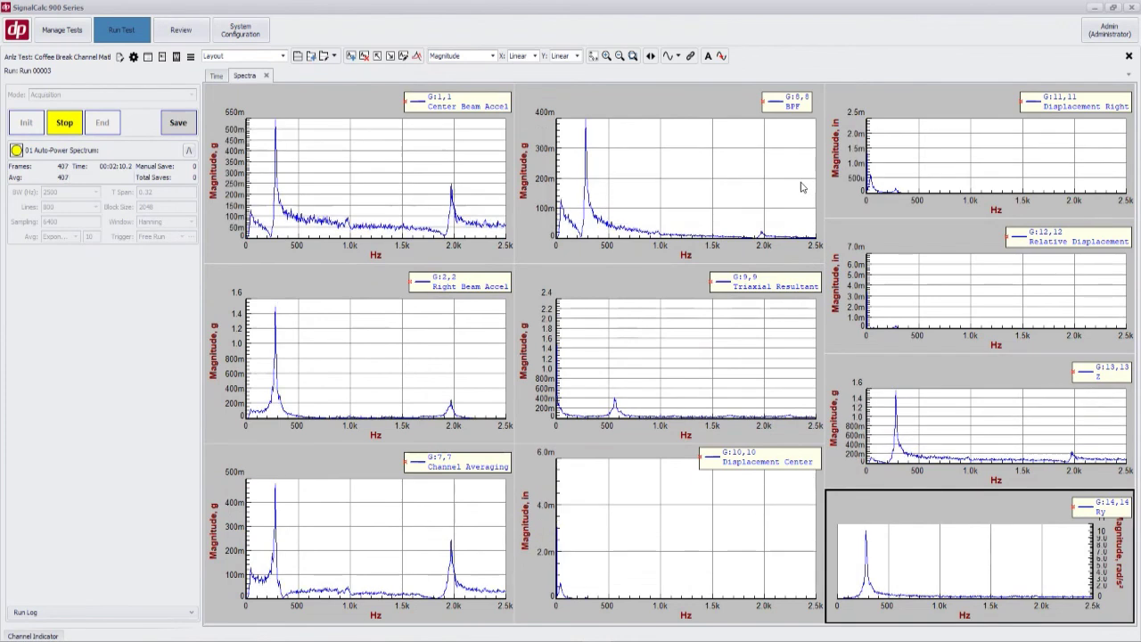